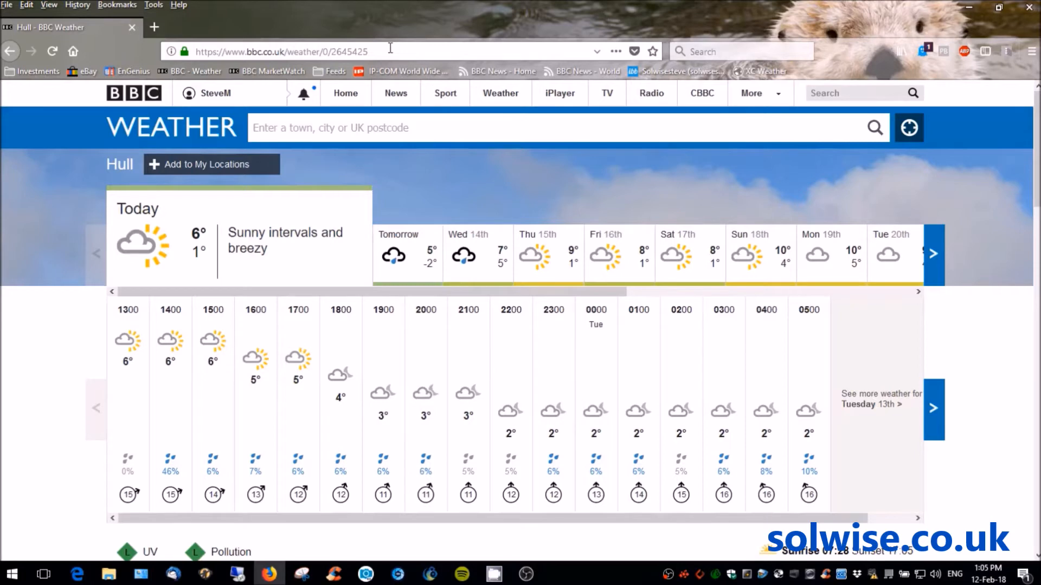
- Enter 'oracle' in Firefox's address bar and go to the Oracle VM VirtualBox site, virtualbox.org
left_click(389, 49)
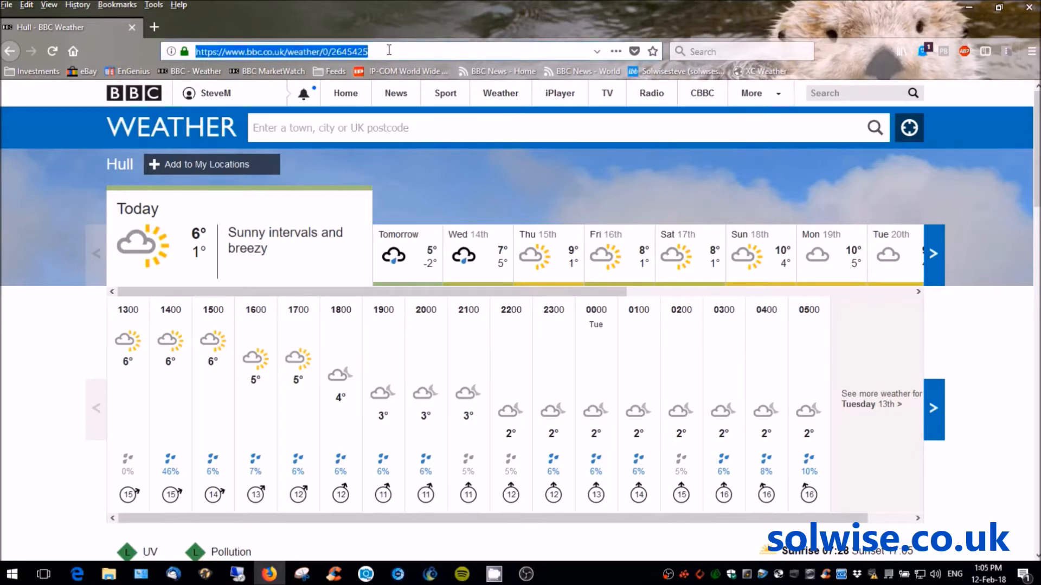
type("or")
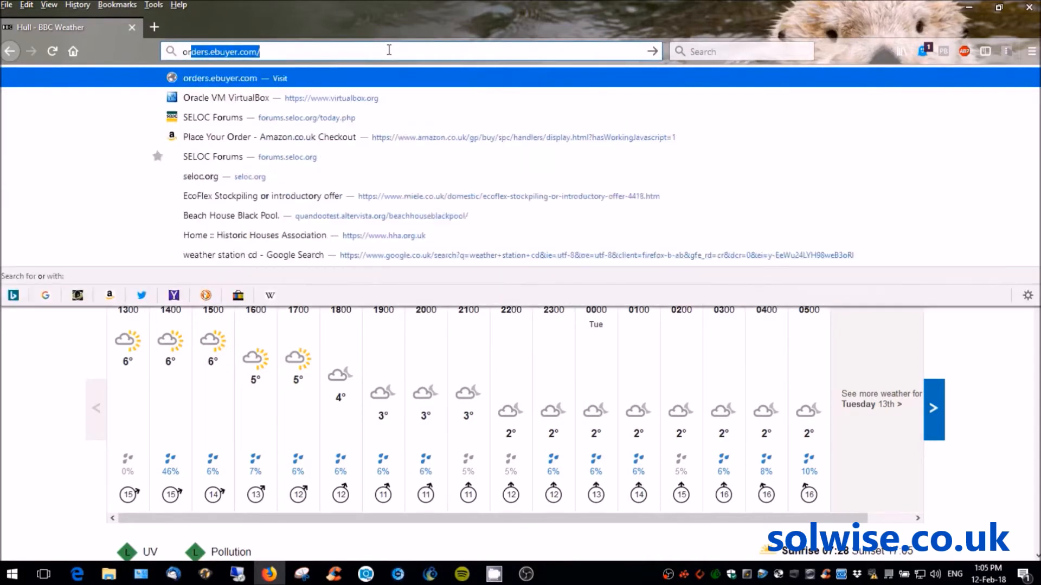
type("acle")
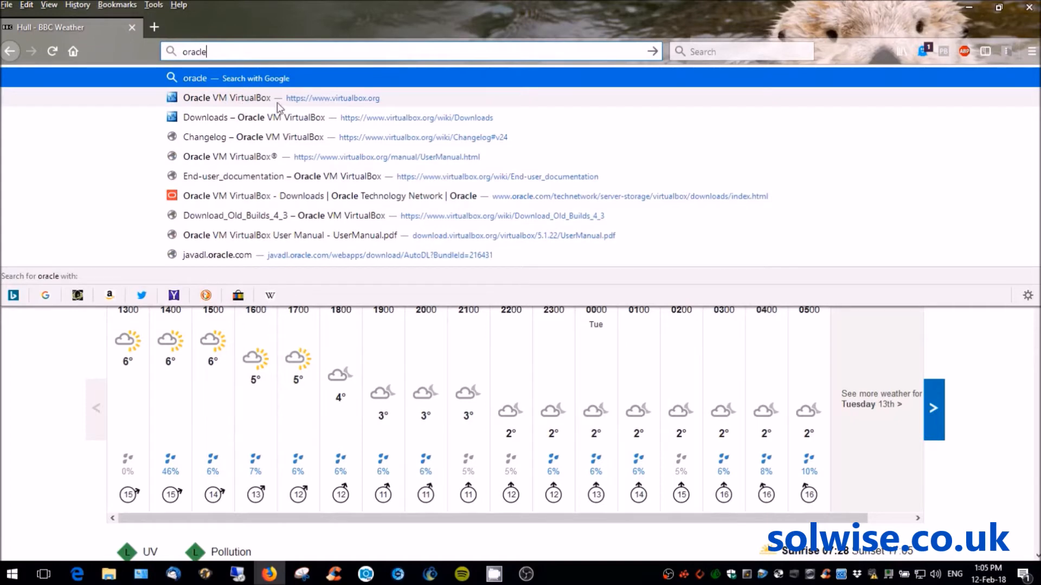
left_click(343, 100)
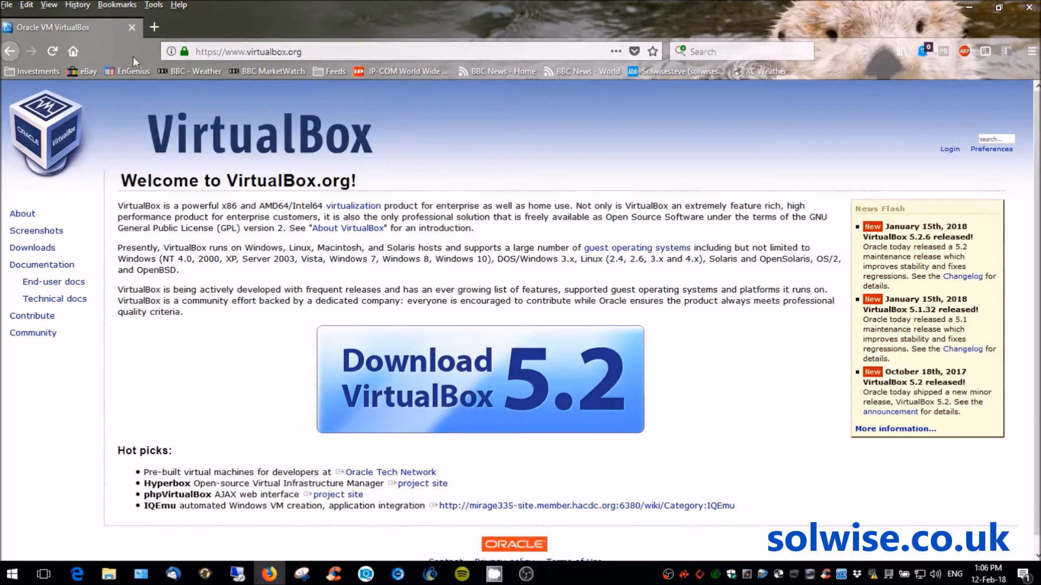
- Load the EnGenius Singapore site (engeniustech.com.sg) from the bookmarks toolbar
left_click(116, 71)
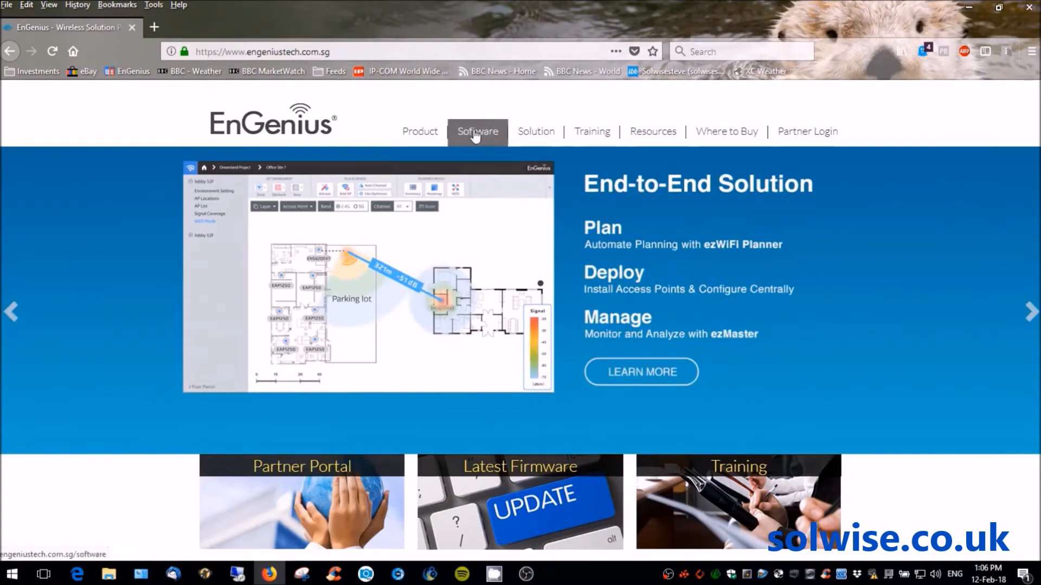
- Go to the ezMaster page from the Software menu on the EnGenius site
mouse_move(474, 134)
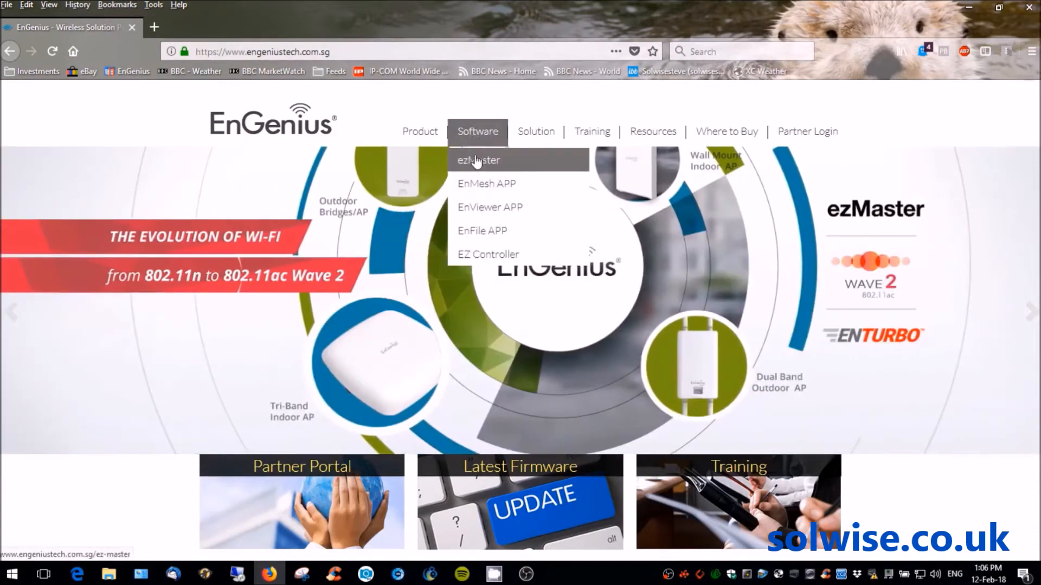
left_click(476, 163)
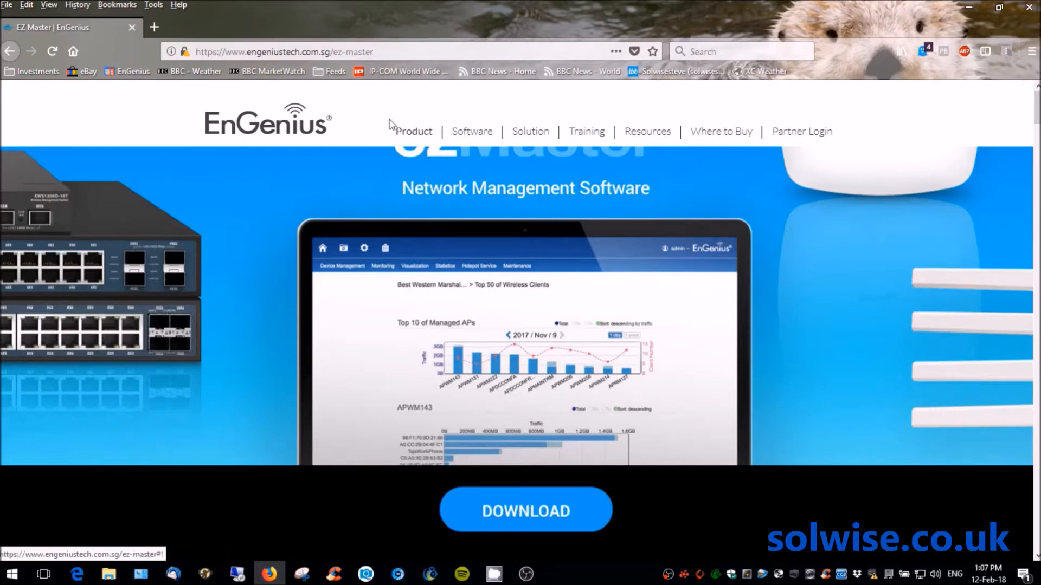
left_click(154, 5)
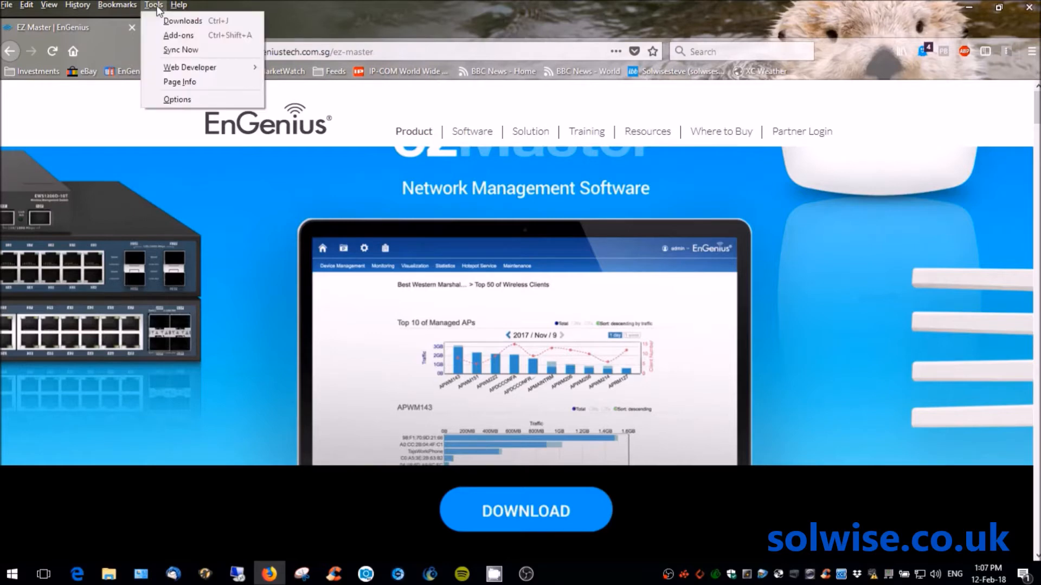
left_click(167, 19)
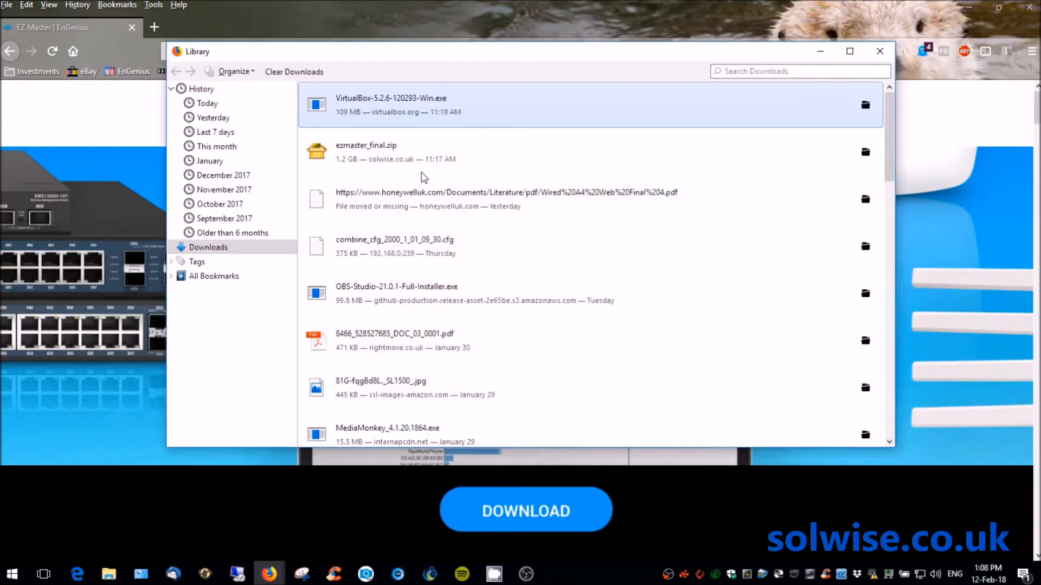
double_click(382, 103)
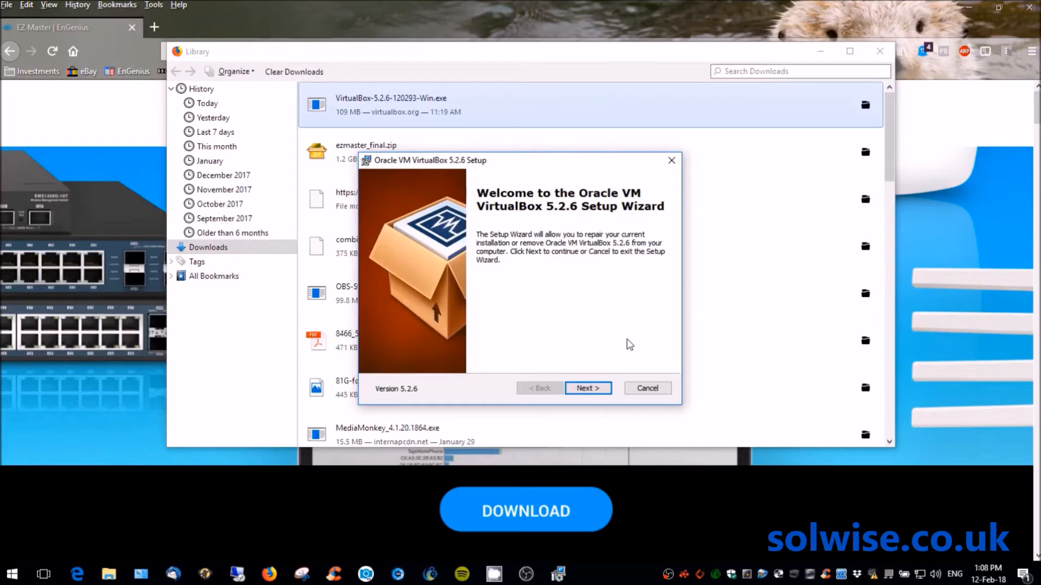
left_click(642, 391)
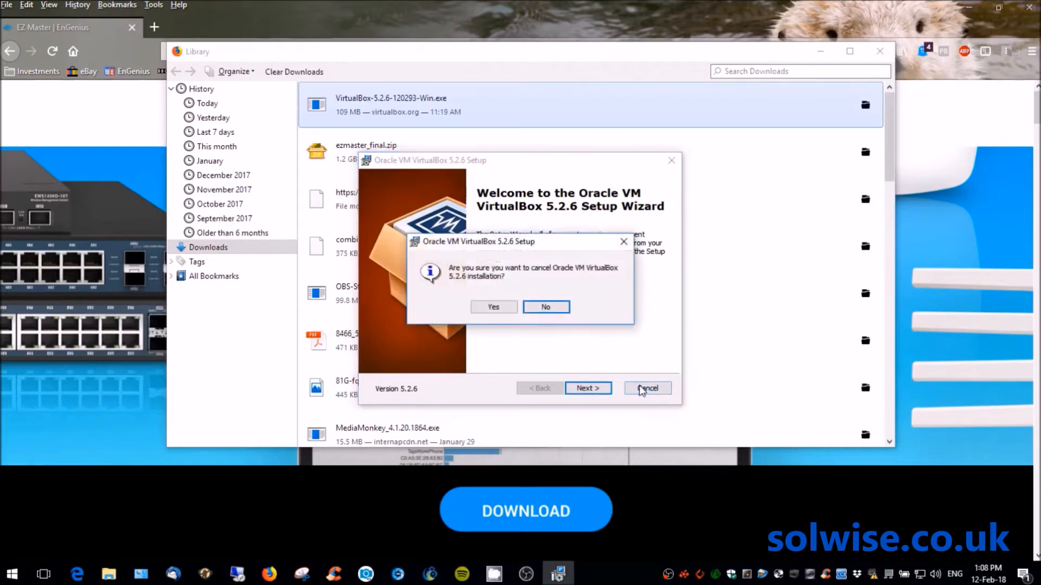
left_click(494, 309)
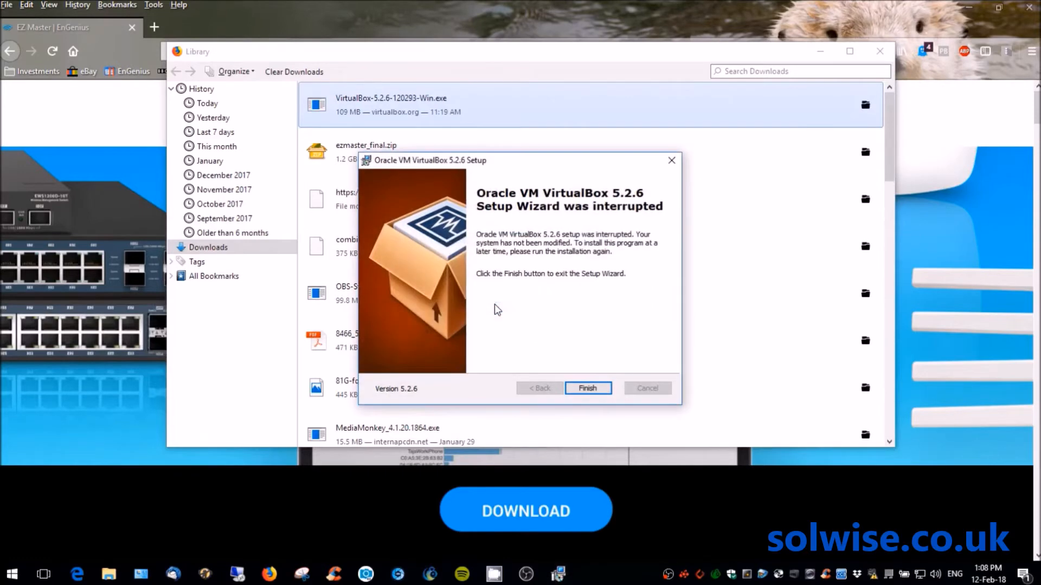
left_click(587, 388)
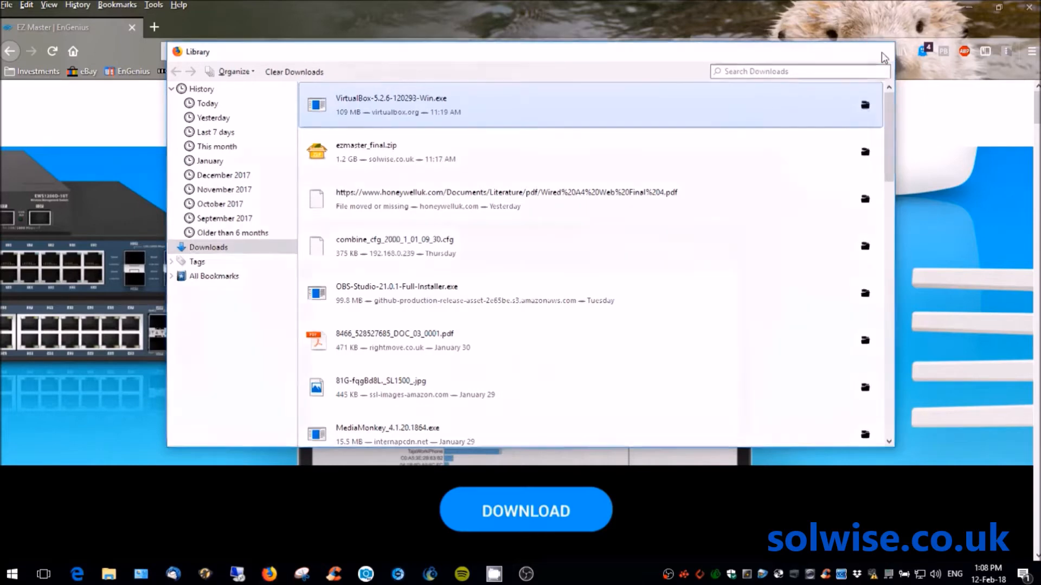
left_click(881, 52)
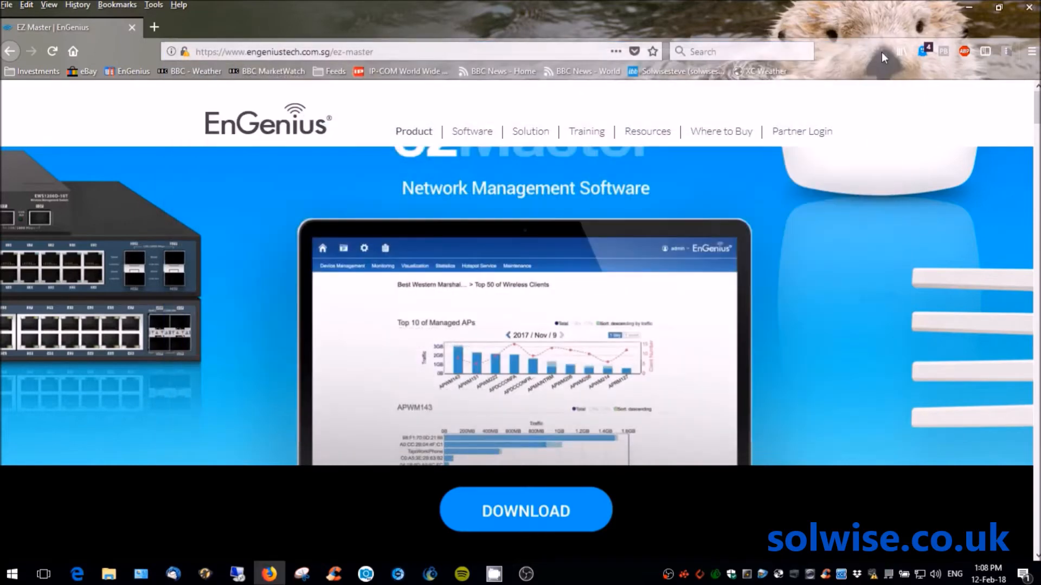
- Minimize Firefox, launch Oracle VM VirtualBox from the desktop, and reposition the Manager window
left_click(970, 9)
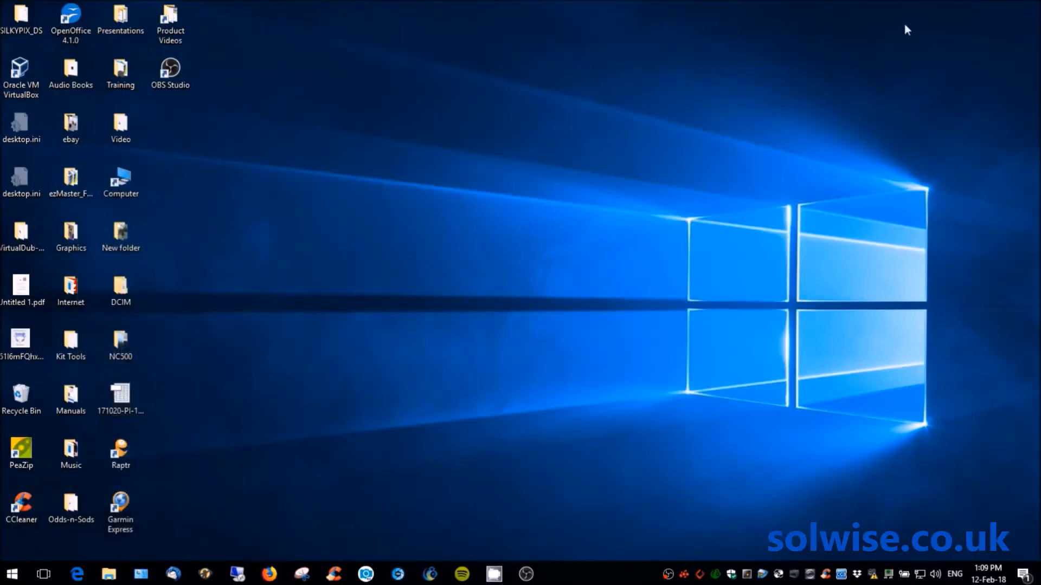
double_click(17, 79)
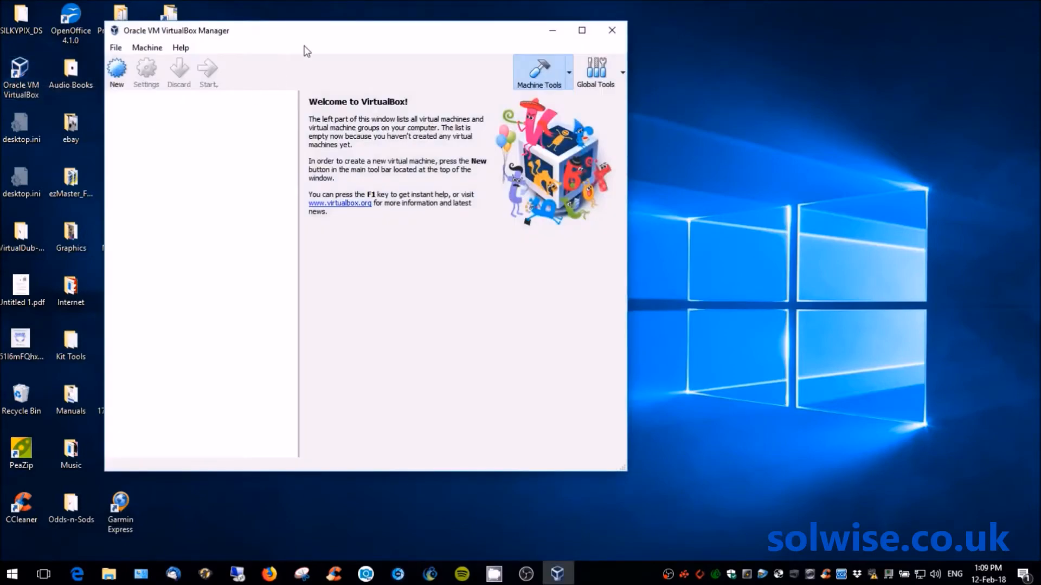
left_click_drag(317, 34, 460, 59)
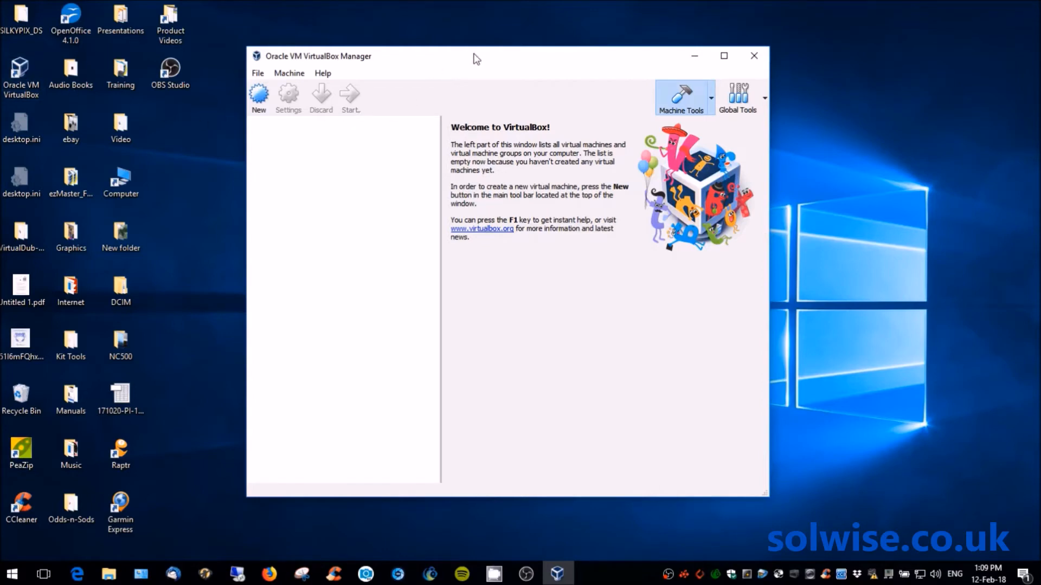
left_click_drag(477, 60, 446, 27)
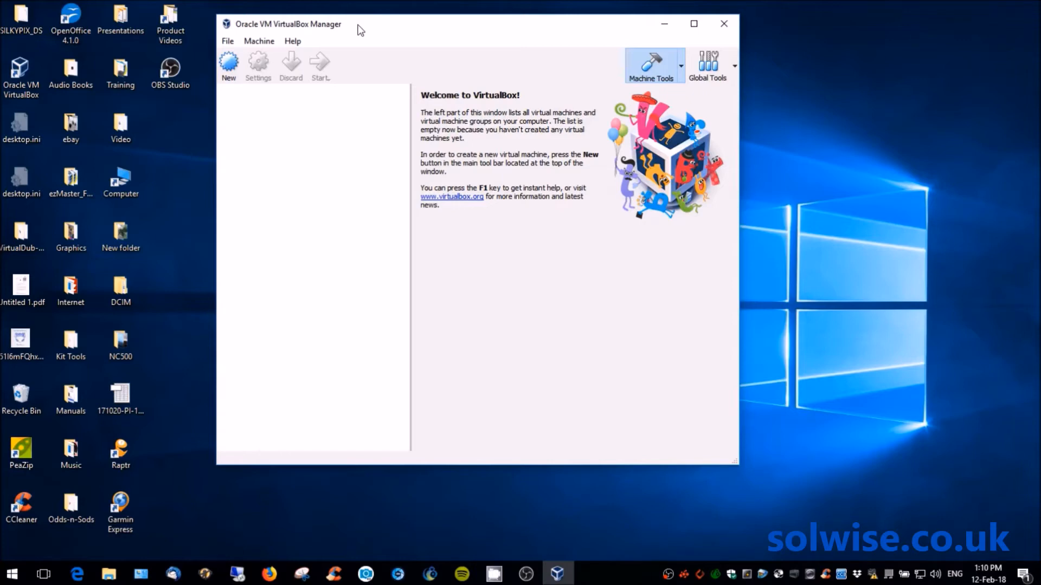
- Start the Import Virtual Appliance wizard from the File menu and open its file browser
left_click(229, 41)
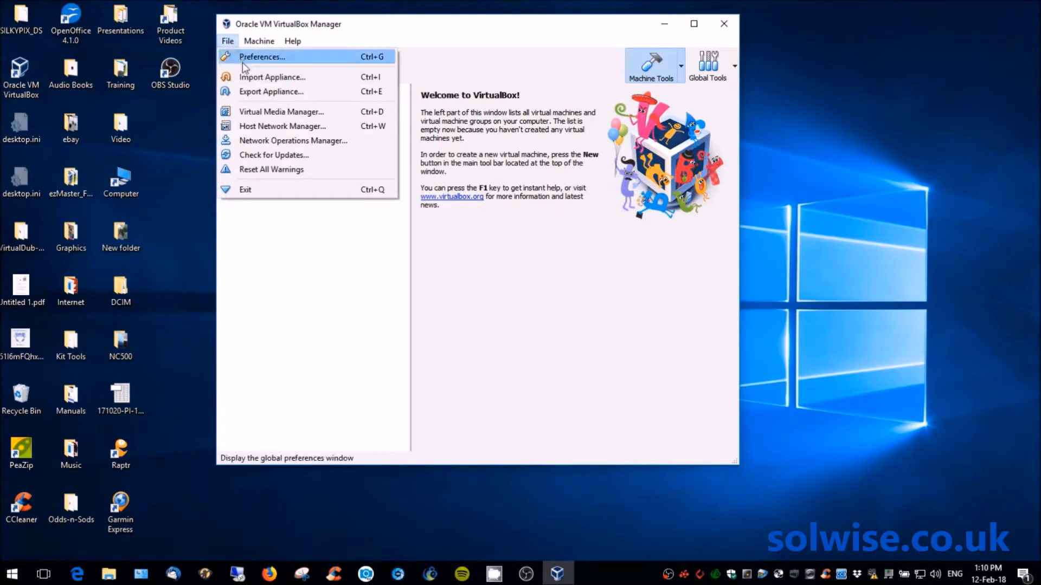
left_click(248, 78)
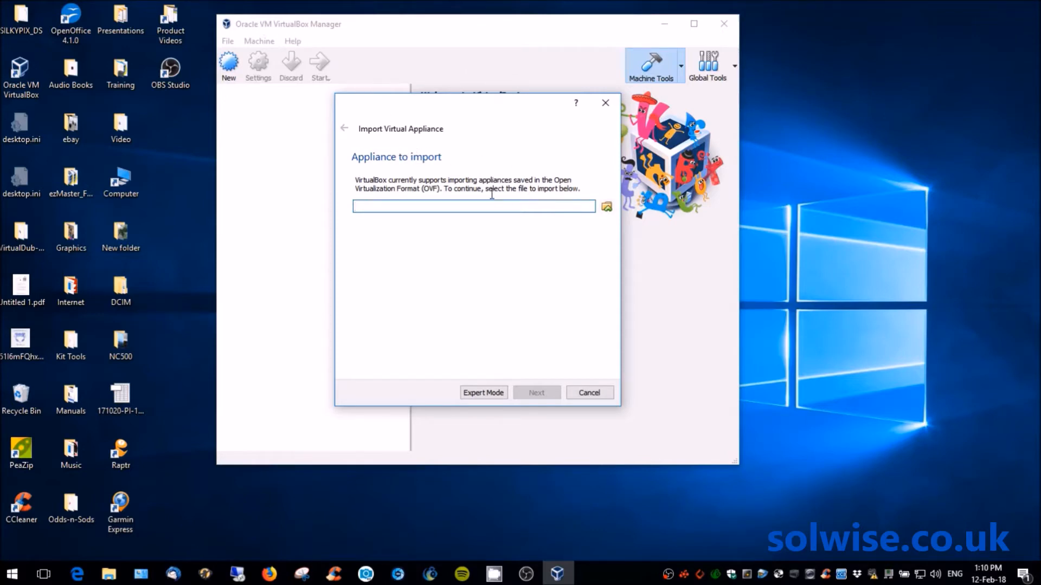
left_click(607, 207)
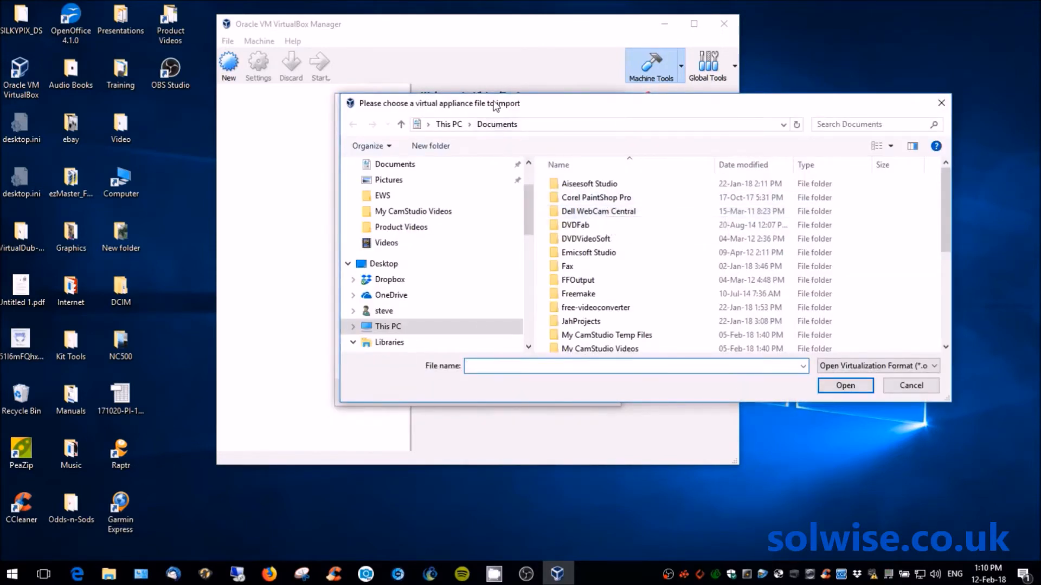
left_click_drag(491, 103, 378, 97)
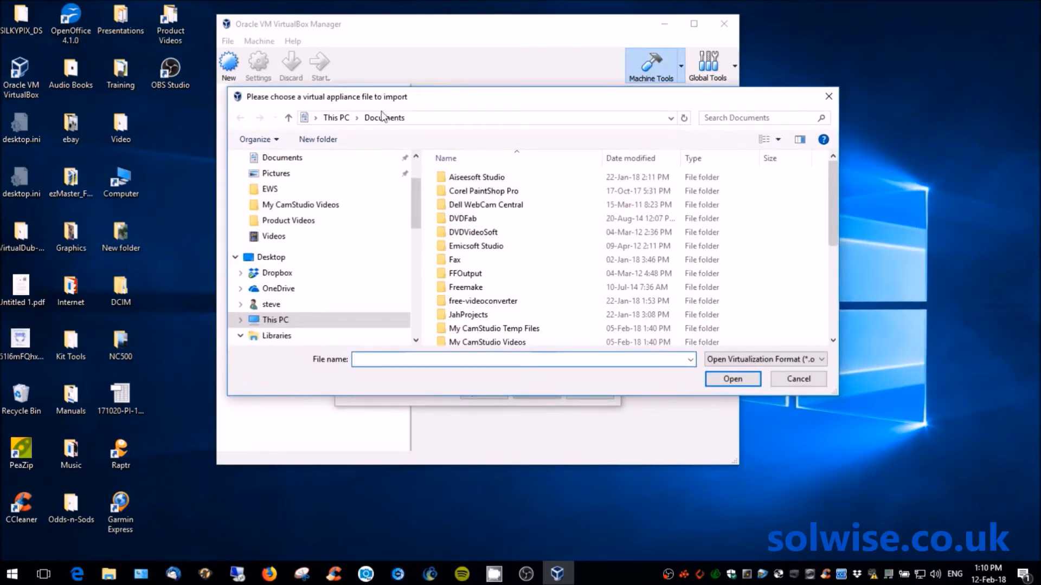
left_click_drag(414, 196, 412, 173)
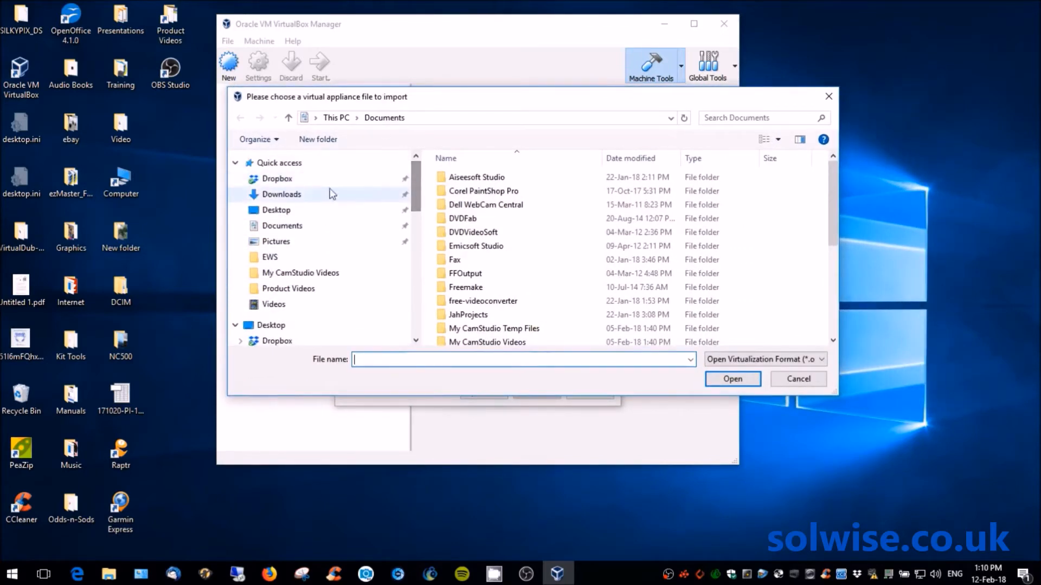
- Browse Downloads > ezMaster_Final_Public > vm_image and choose ezMaster_Rel_v0.12.22.ova
left_click(295, 195)
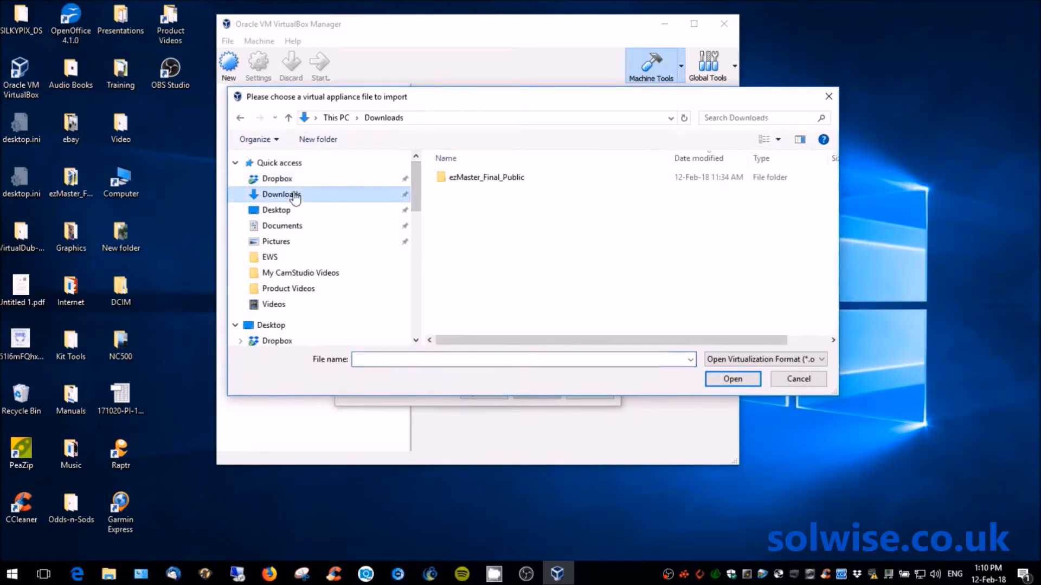
double_click(477, 179)
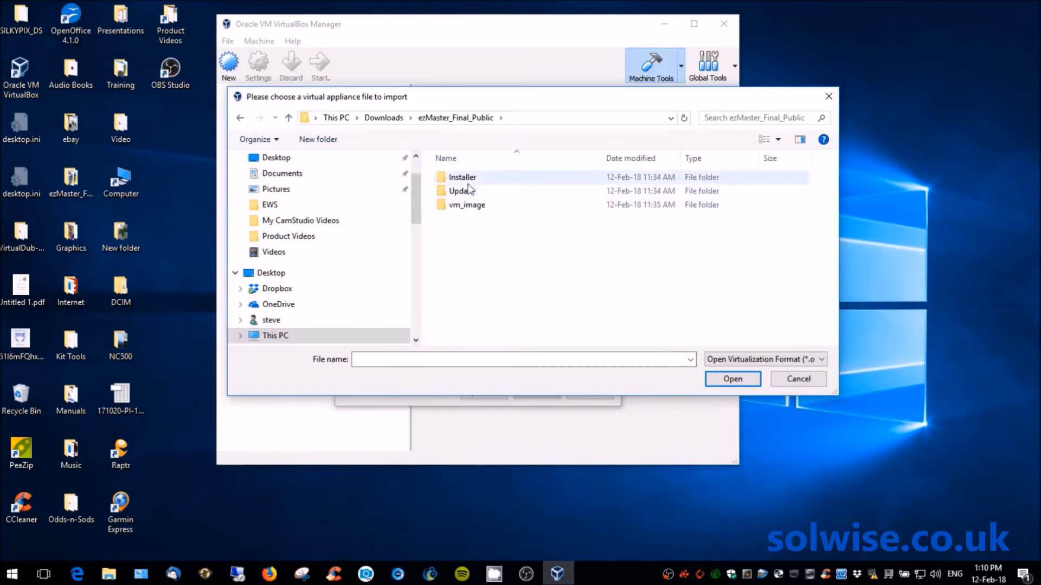
left_click(466, 181)
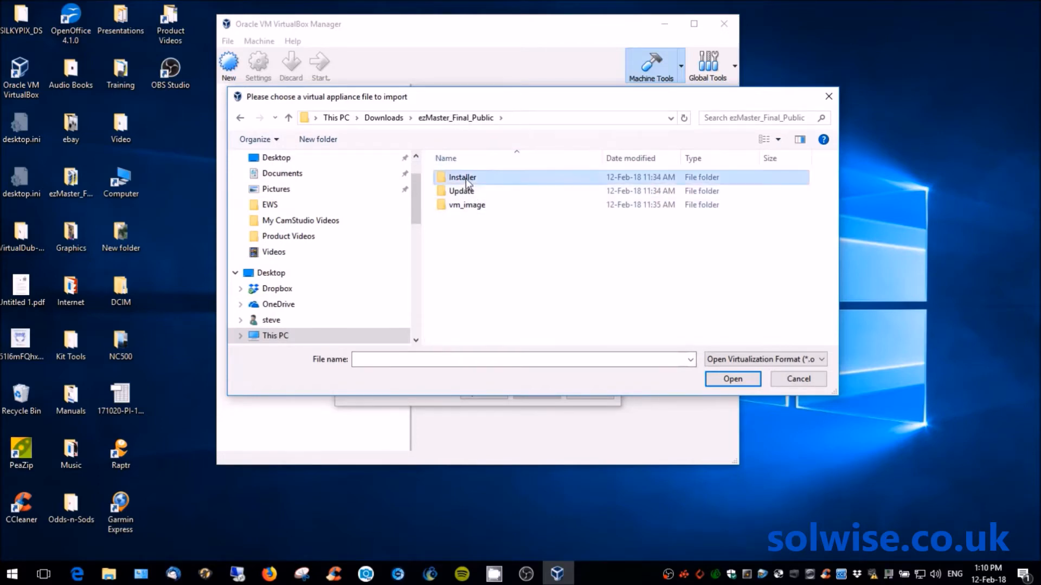
double_click(466, 178)
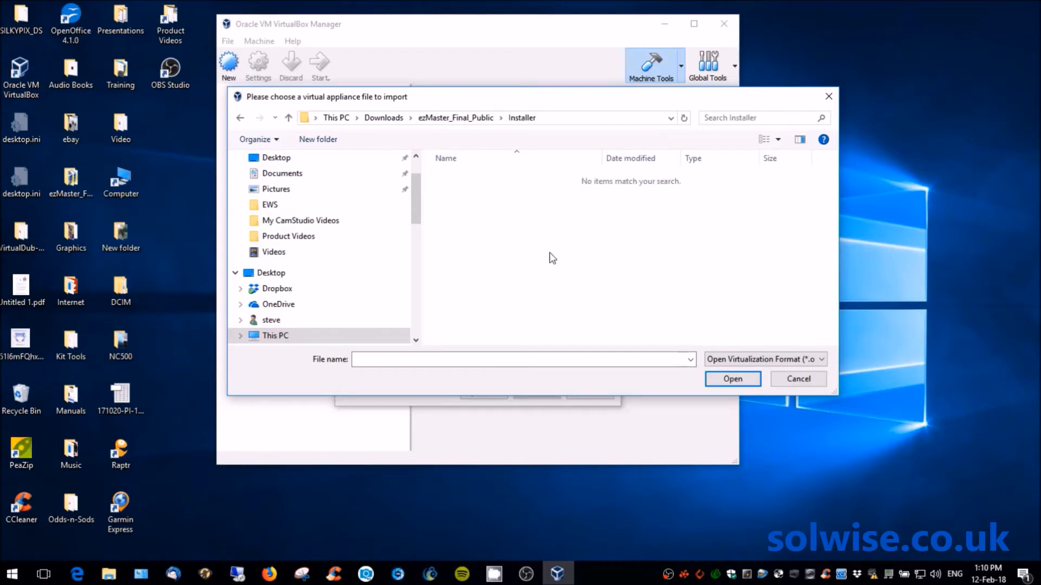
left_click(289, 119)
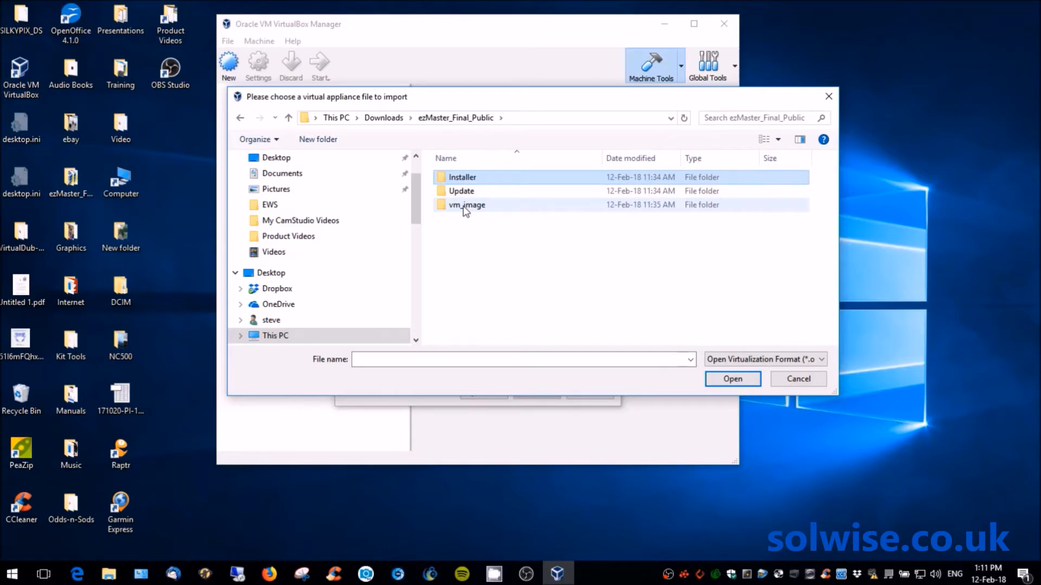
double_click(465, 207)
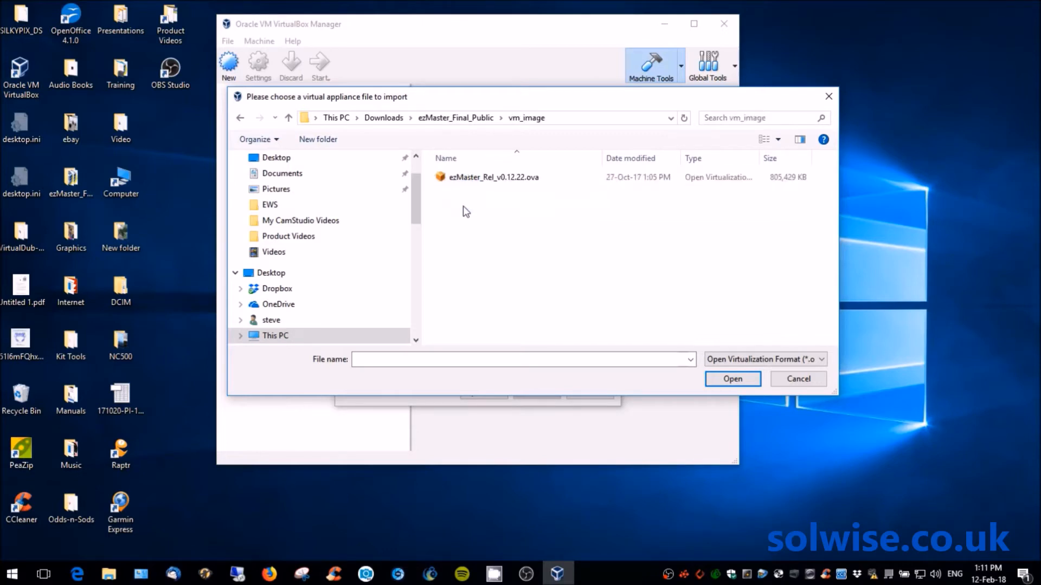
left_click(479, 183)
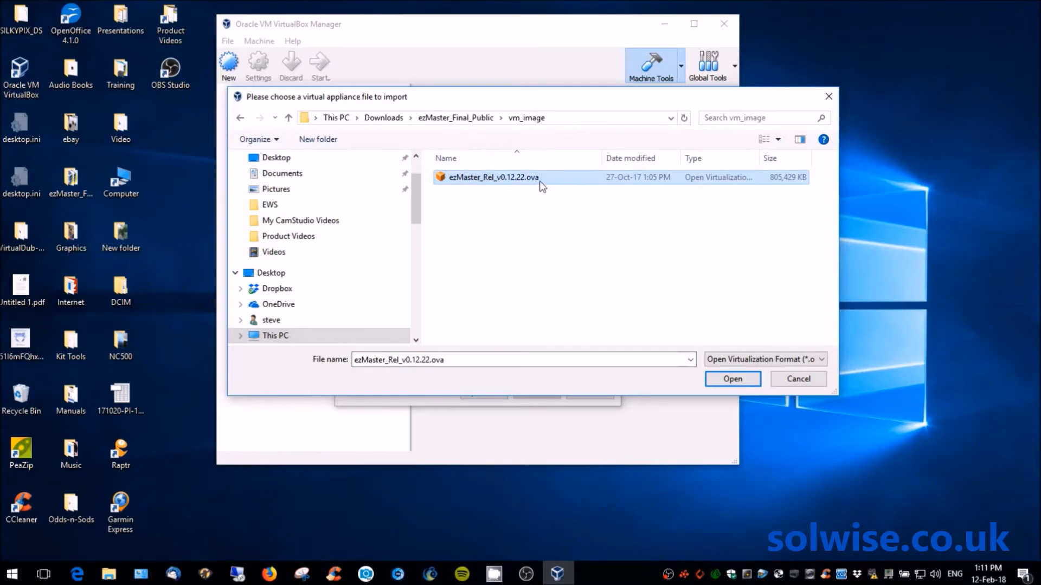
left_click(734, 379)
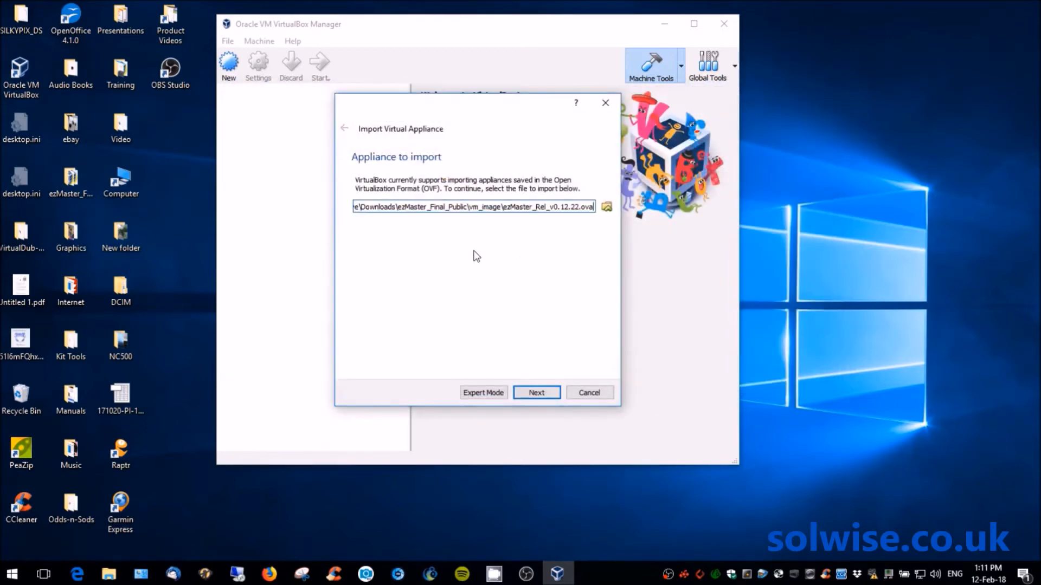
- Accept the default appliance settings, import ezMaster_Rel_v0.12.22, and select the new VM
left_click(538, 395)
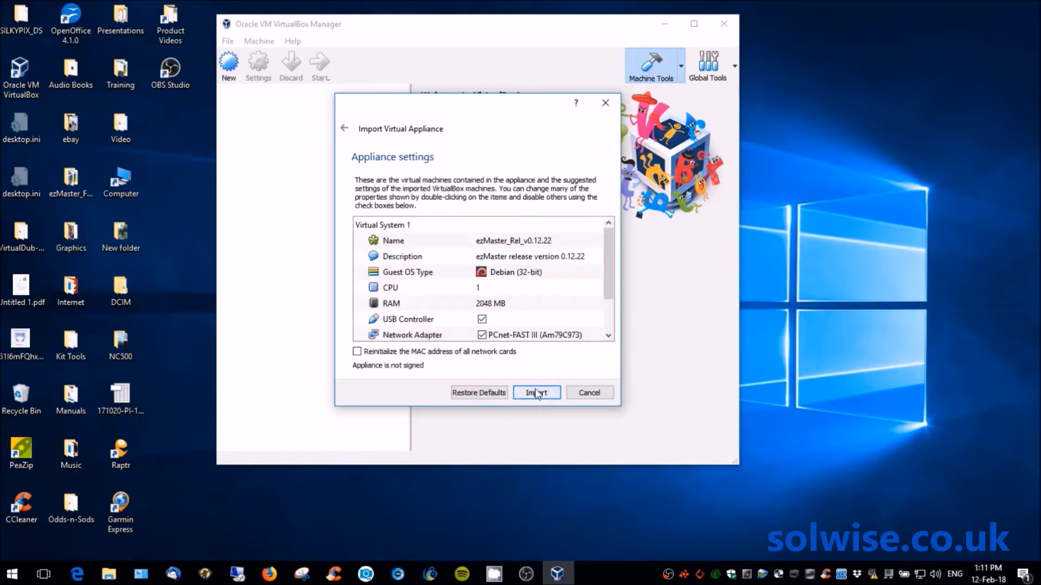
left_click(536, 395)
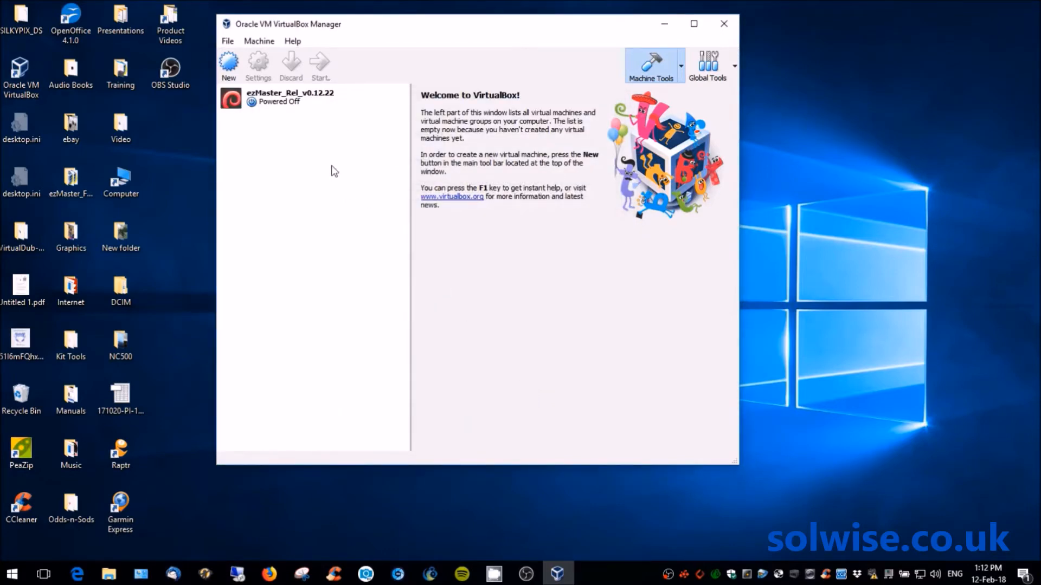
left_click(275, 100)
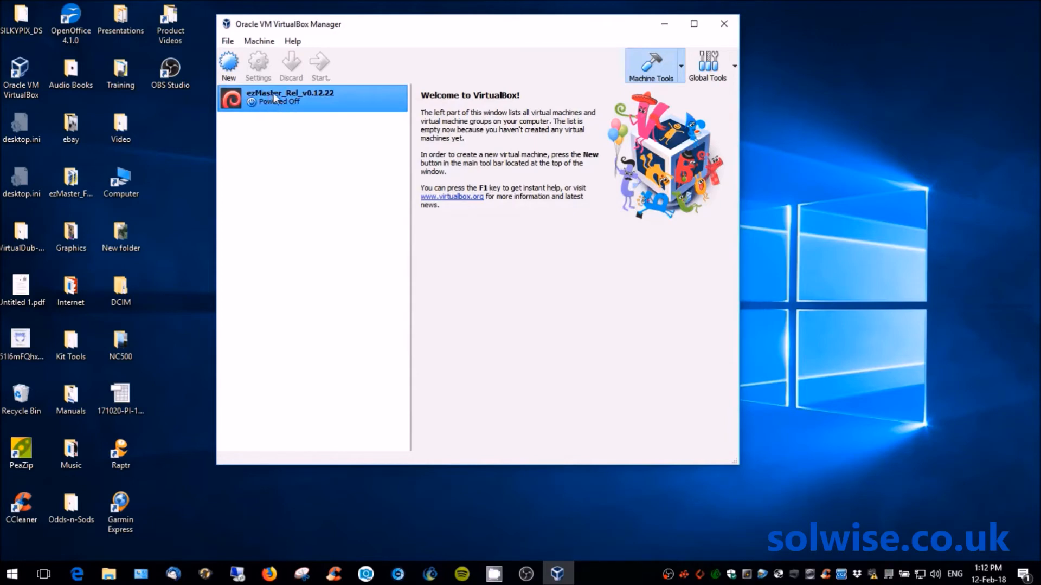
- Show the ezMaster VM's Details with the Network section expanded, then open its Network settings
left_click(273, 96)
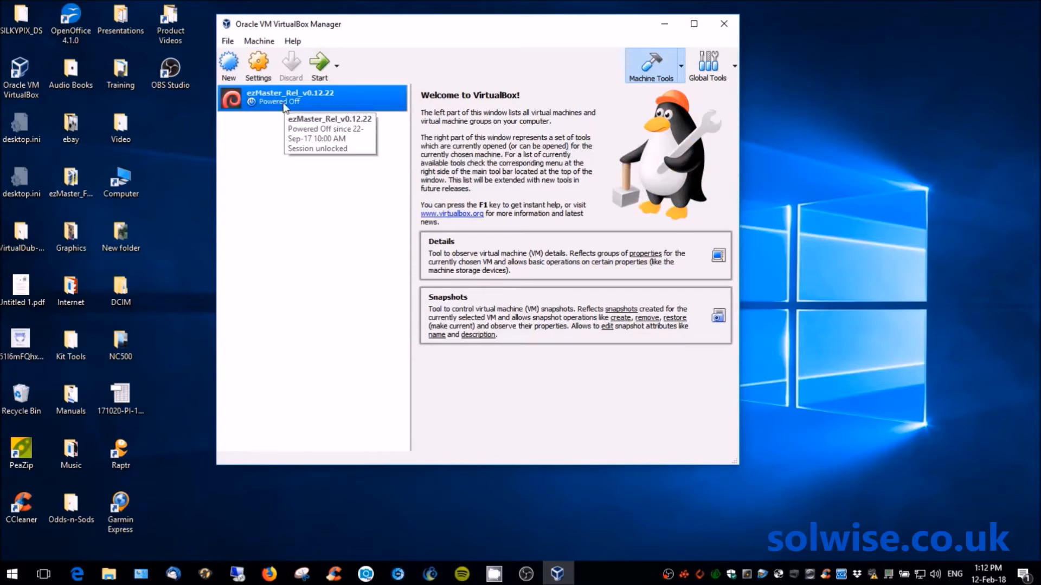
left_click(485, 255)
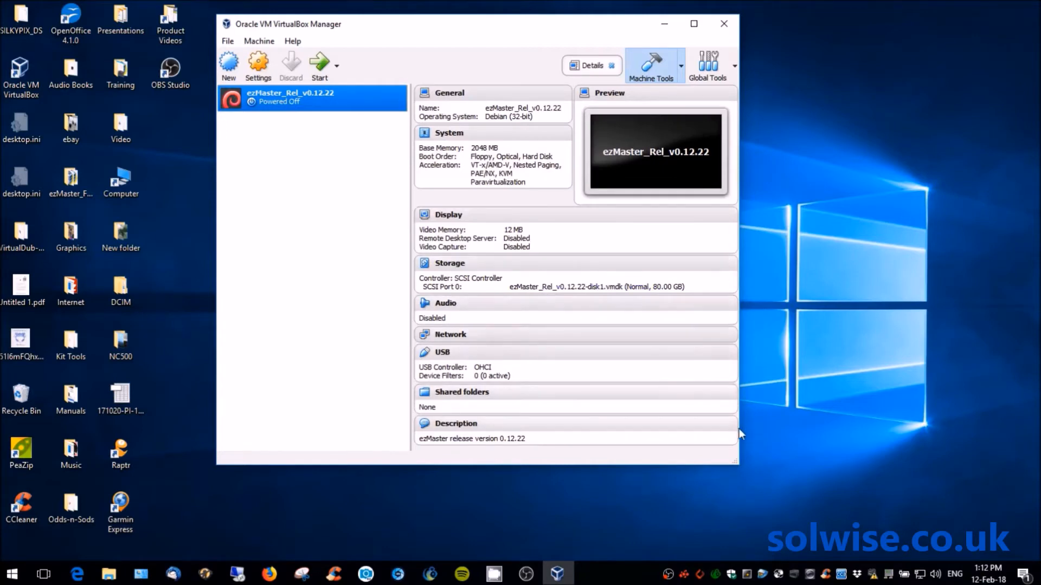
left_click_drag(739, 465, 816, 486)
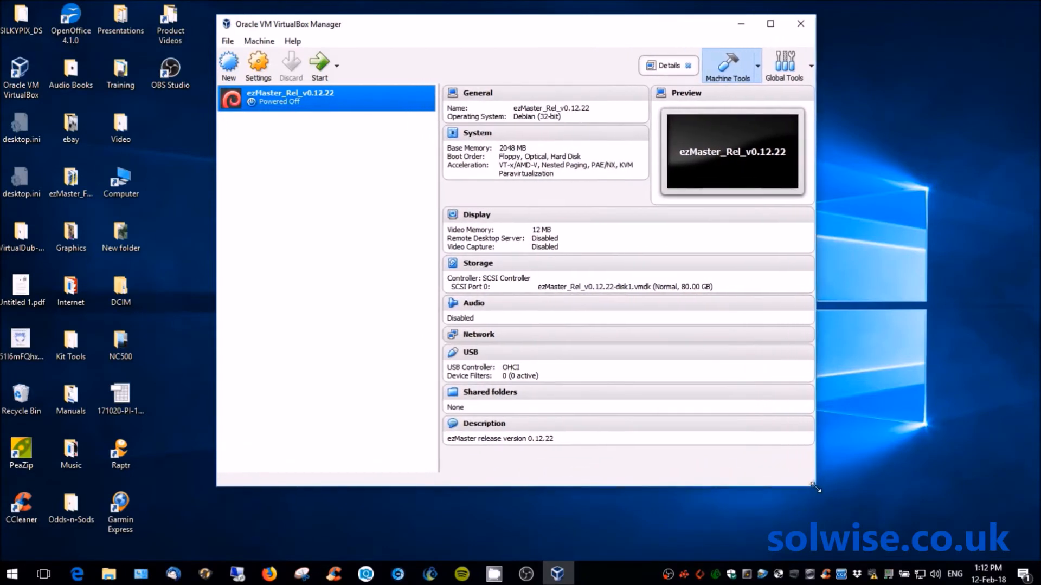
left_click(802, 336)
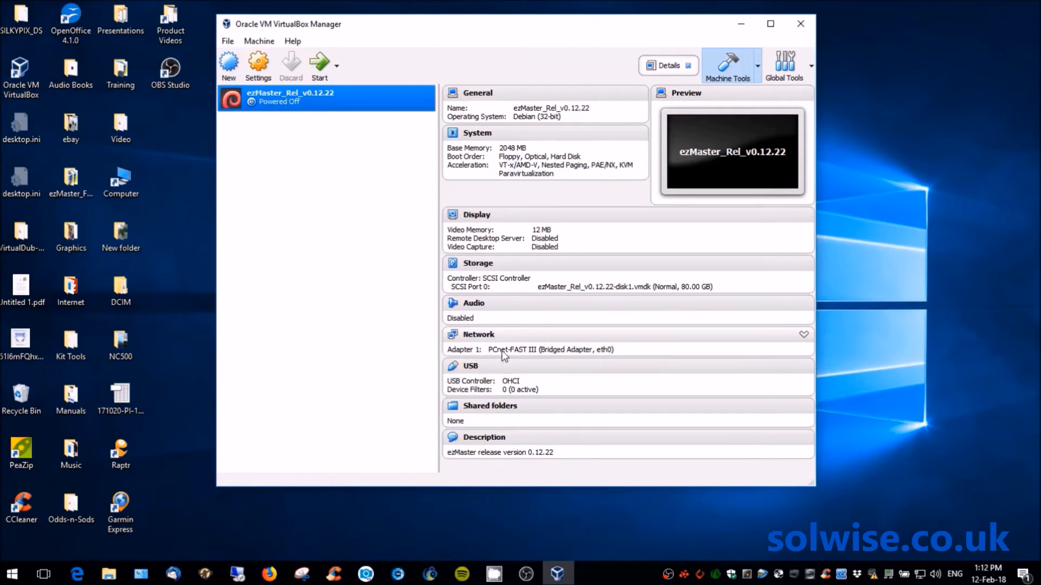
left_click(477, 336)
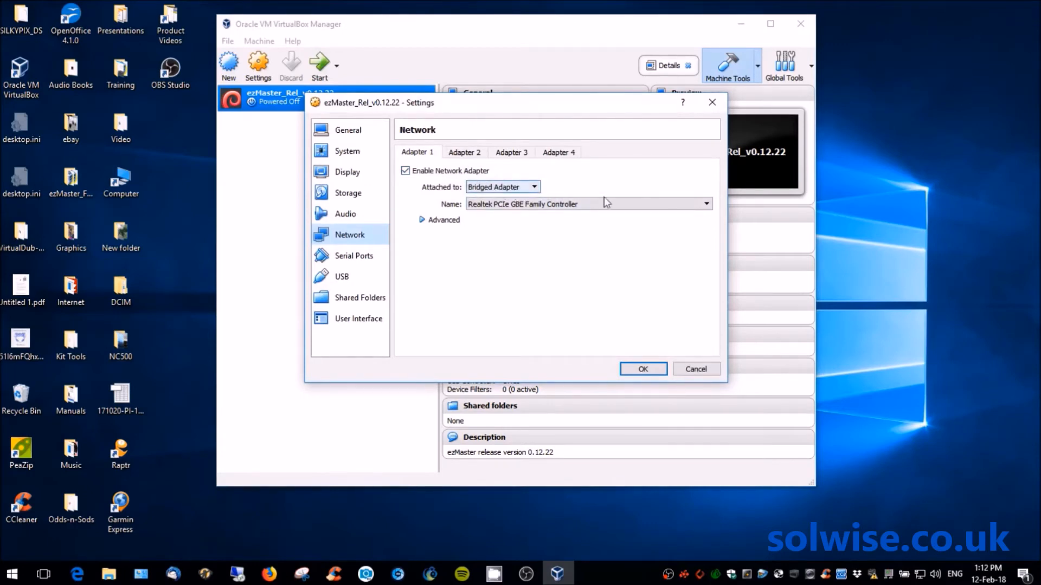
- Leave Adapter 1 bridged to Realtek PCIe GBE Family Controller and save with OK
left_click(706, 205)
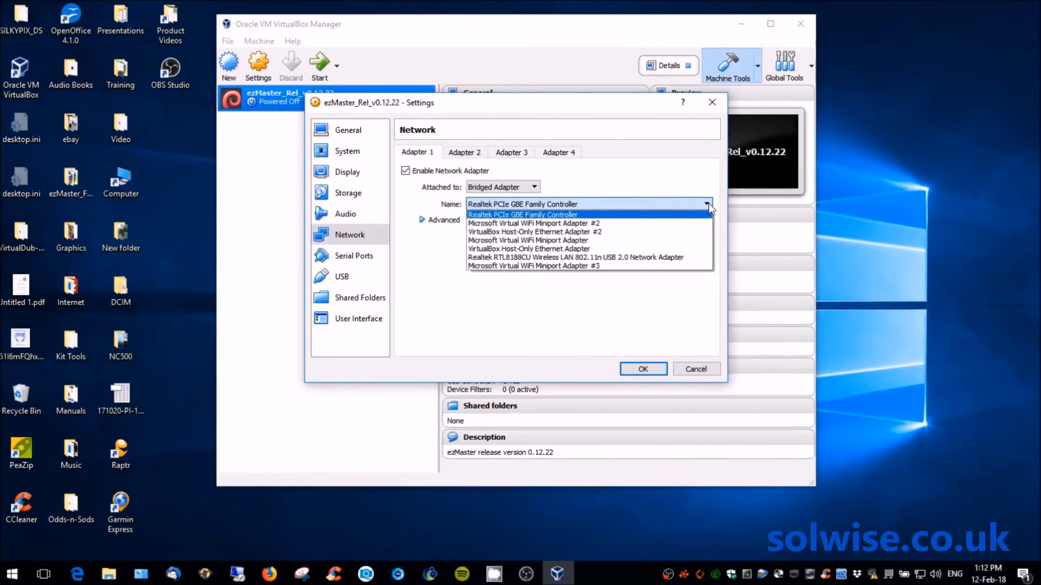
left_click(539, 215)
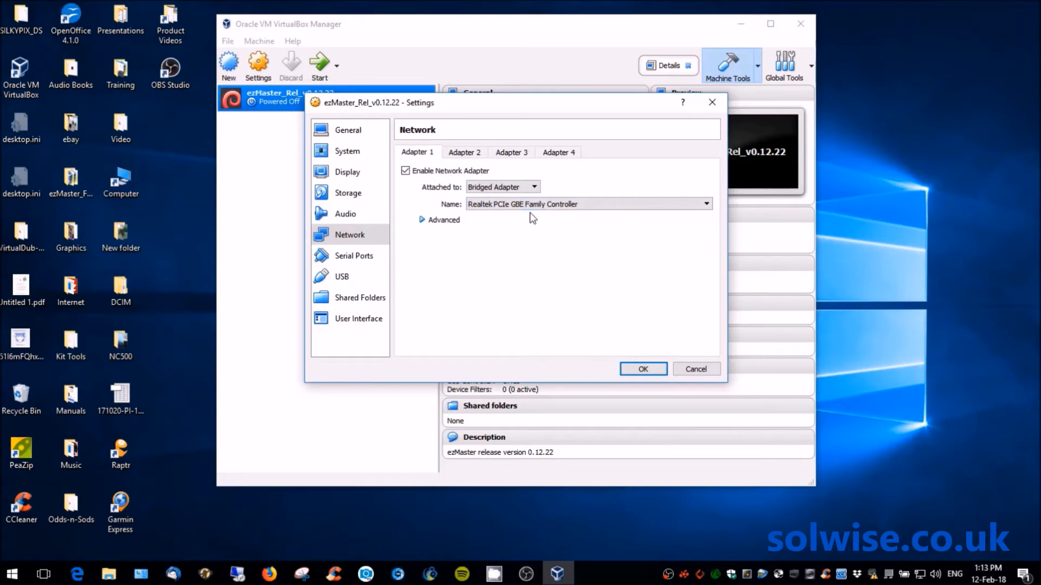
left_click(654, 369)
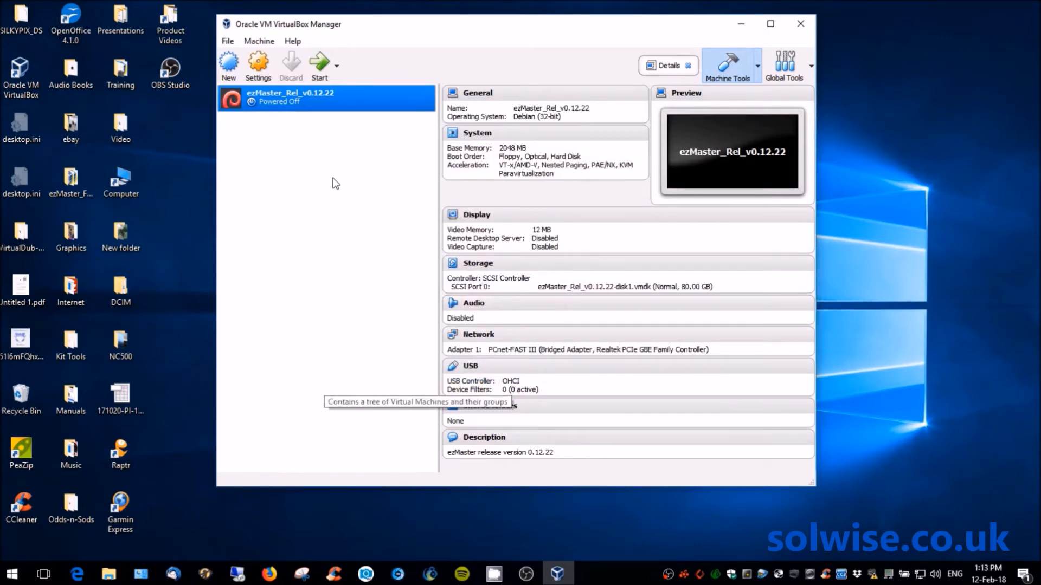
- Start the ezMaster VM and log into its console as admin, retrying after one failed attempt
left_click(318, 66)
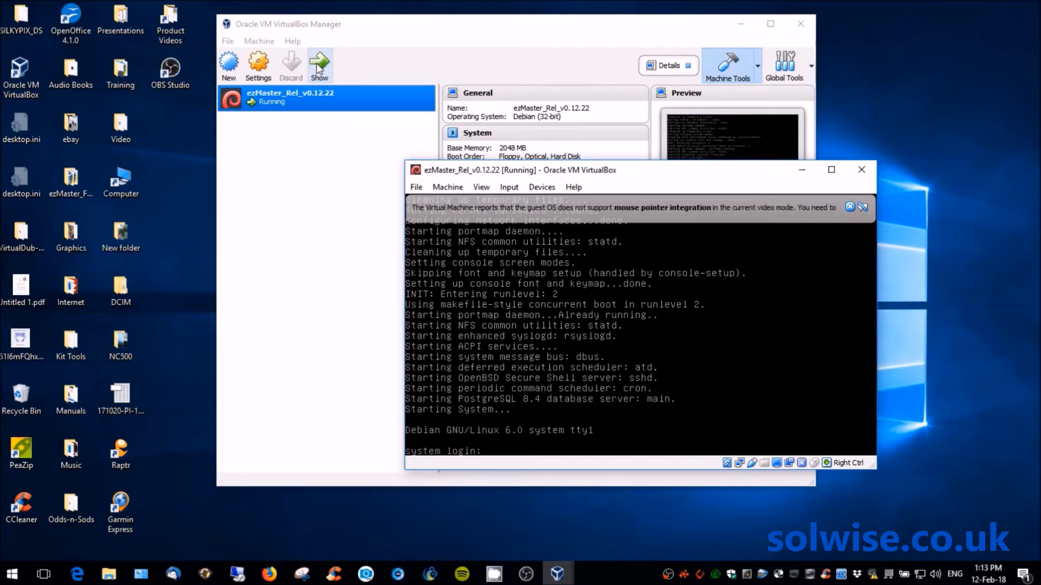
type("admin")
key("Return")
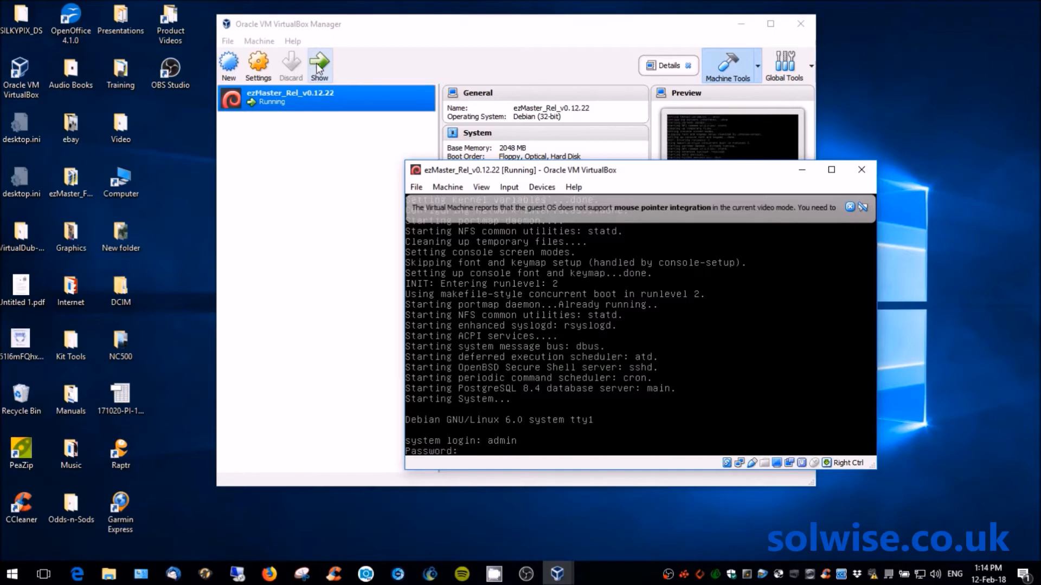
key("Return")
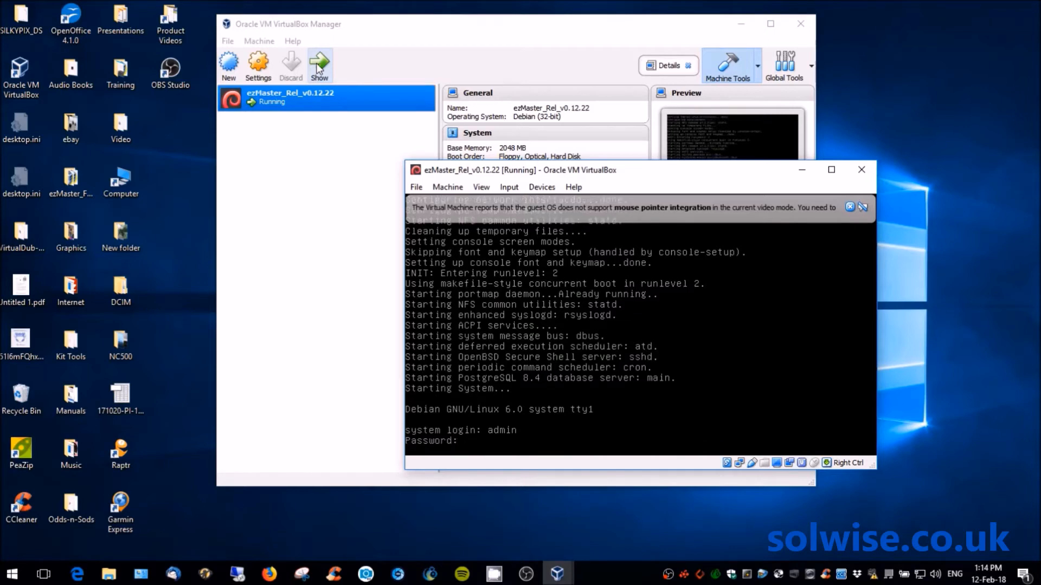
type("admin")
key("Return")
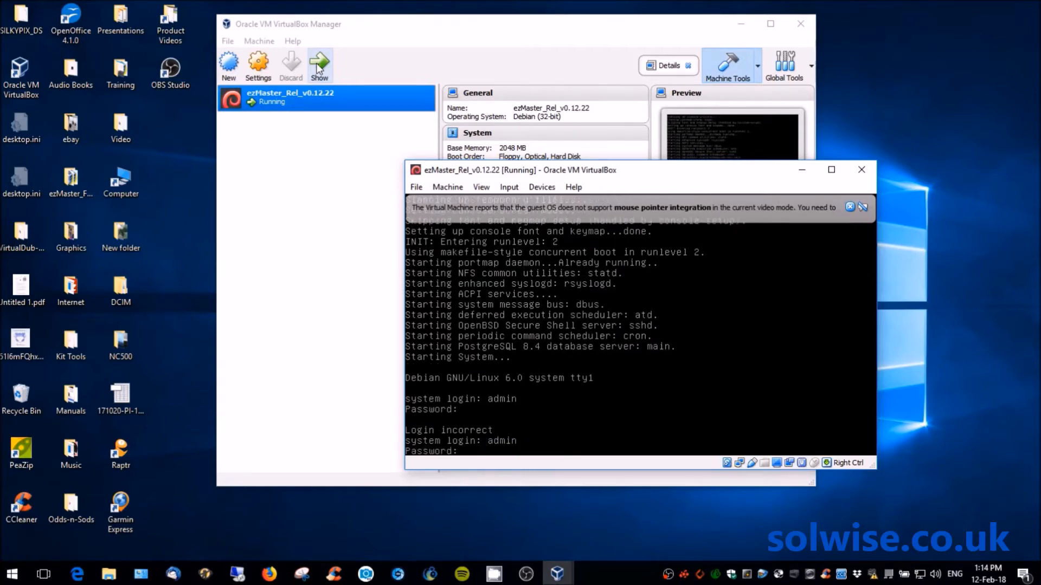
key("Return")
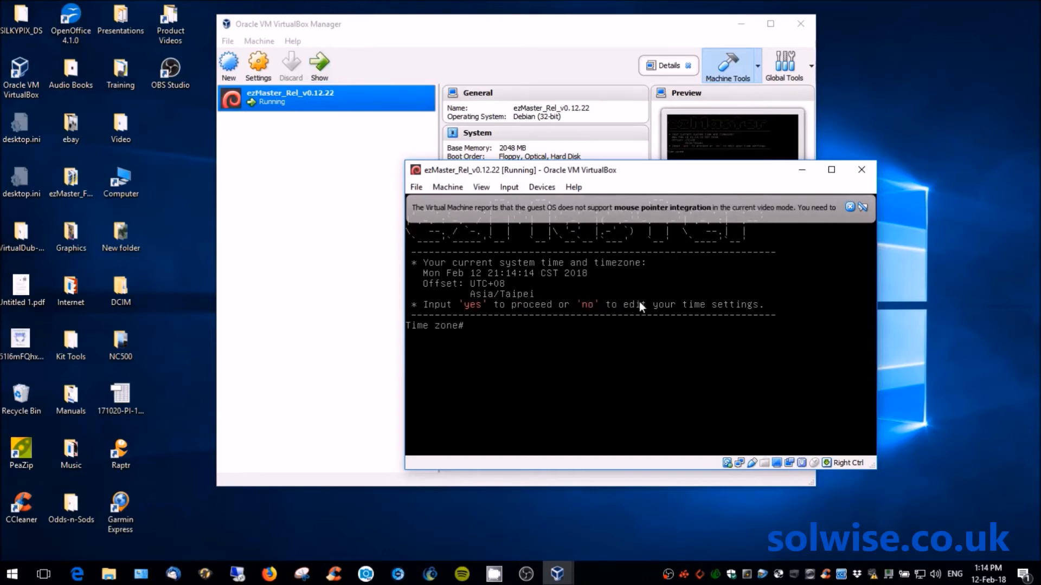
- Reject the Asia/Taipei time zone and choose Europe/London, continuing to the network settings prompt
type("no")
key("Return")
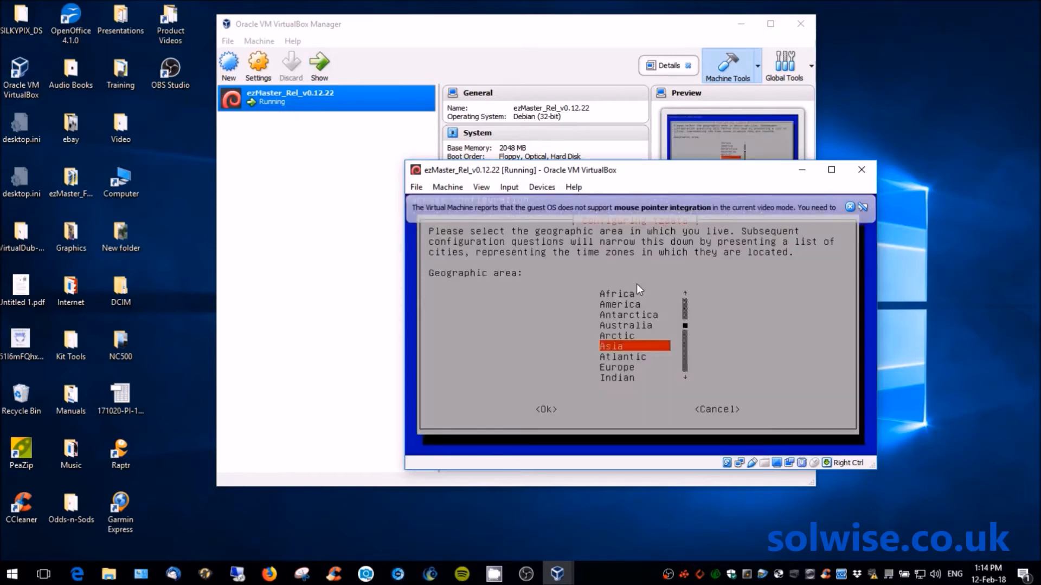
left_click(684, 350)
key("Down")
key("Down")
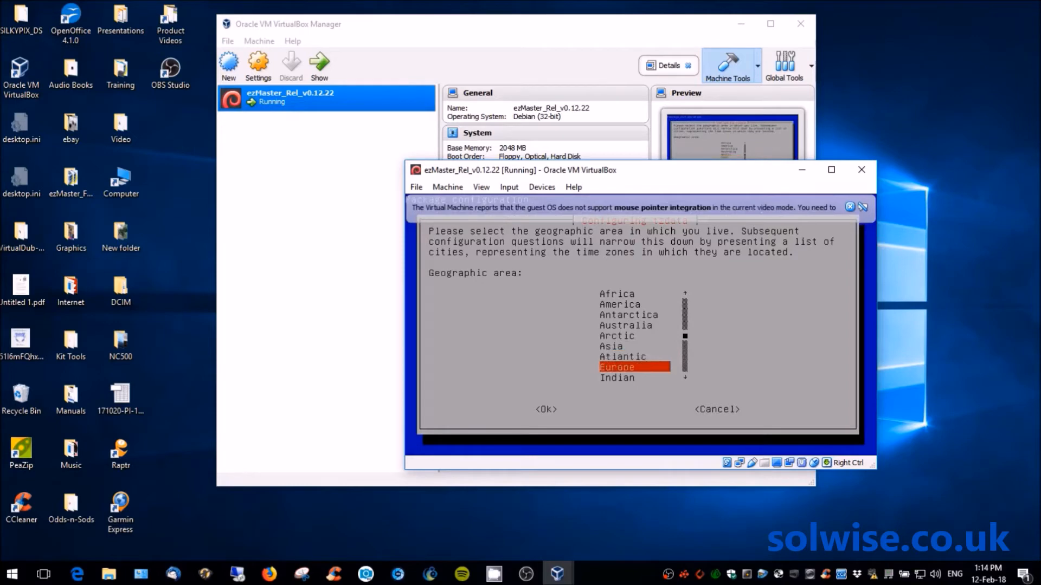
key("Return")
key("Down")
key("Down")
key("Down")
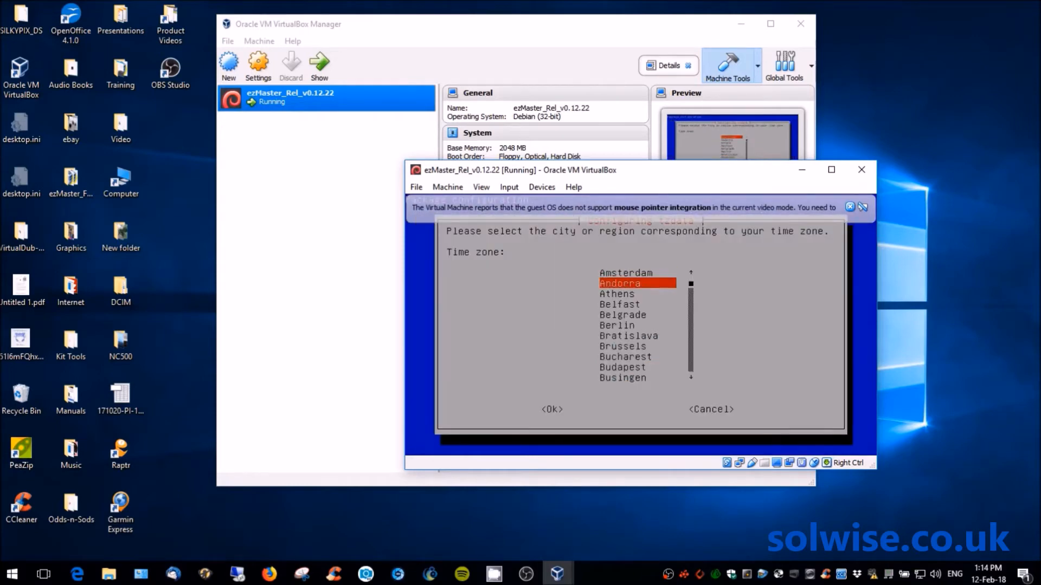
key("Down")
key("Down")
key("Down")
key("Down")
key("Down")
key("Down")
key("Down")
key("Down")
key("Down")
key("Down")
key("Down")
key("Down")
key("Down")
key("Down")
key("Down")
key("Down")
key("Down")
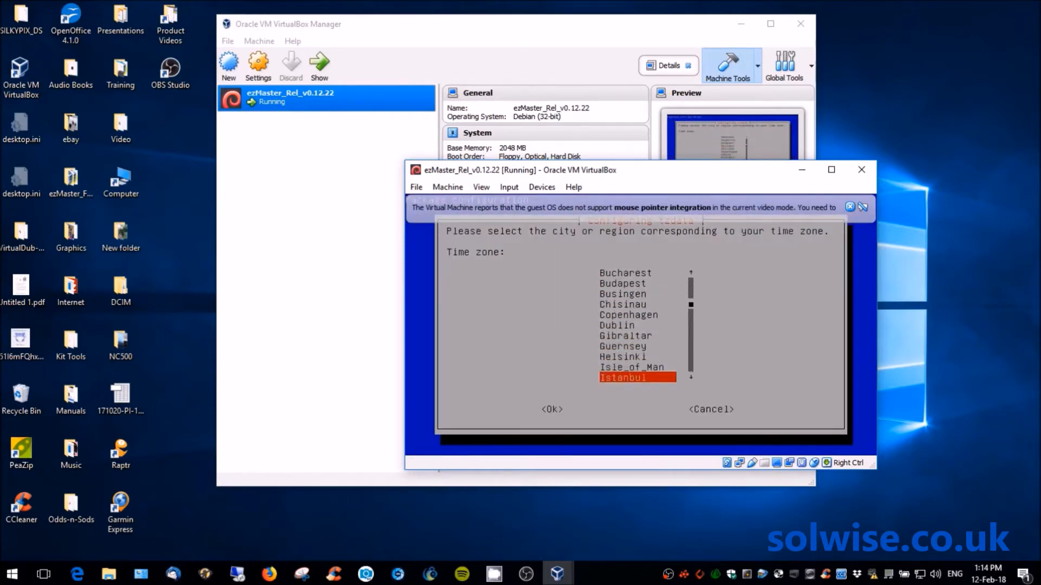
key("Down")
key("Down")
key("Down")
key("Down")
key("Down")
key("Up")
key("Return")
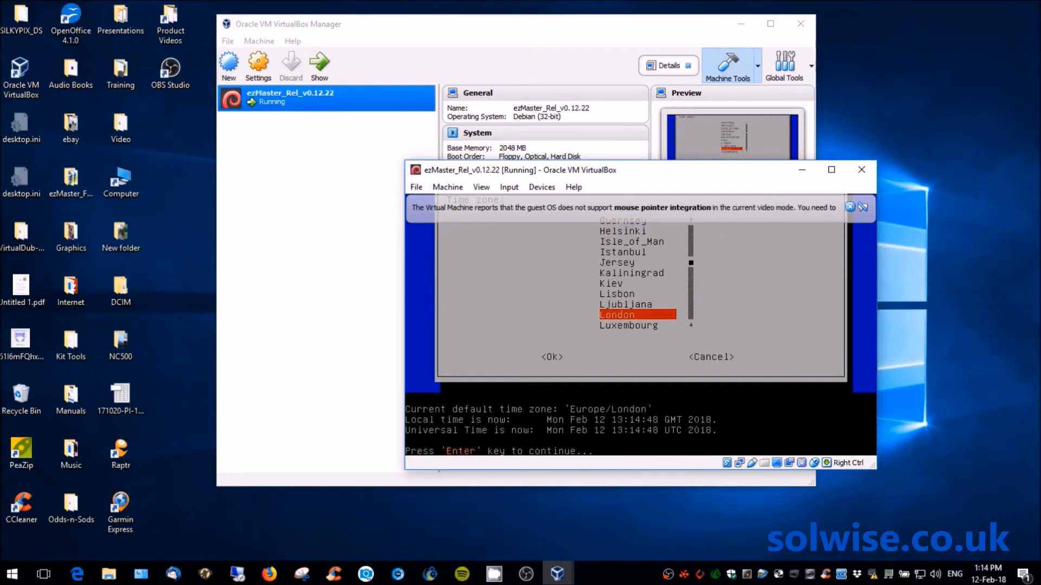
key("Return")
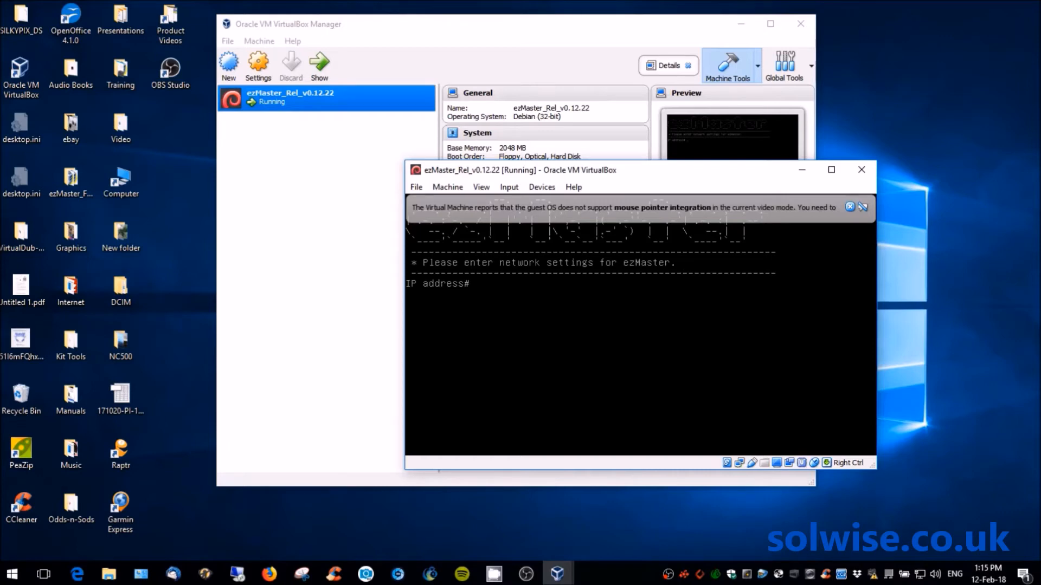
- Enter IP 192.168.0.240, mask 255.255.255.0, gateway 192.168.0.1, DNS 8.8.8.8, then log in as admin
type("192.168.0.240")
key("Return")
type("255.255.255.0")
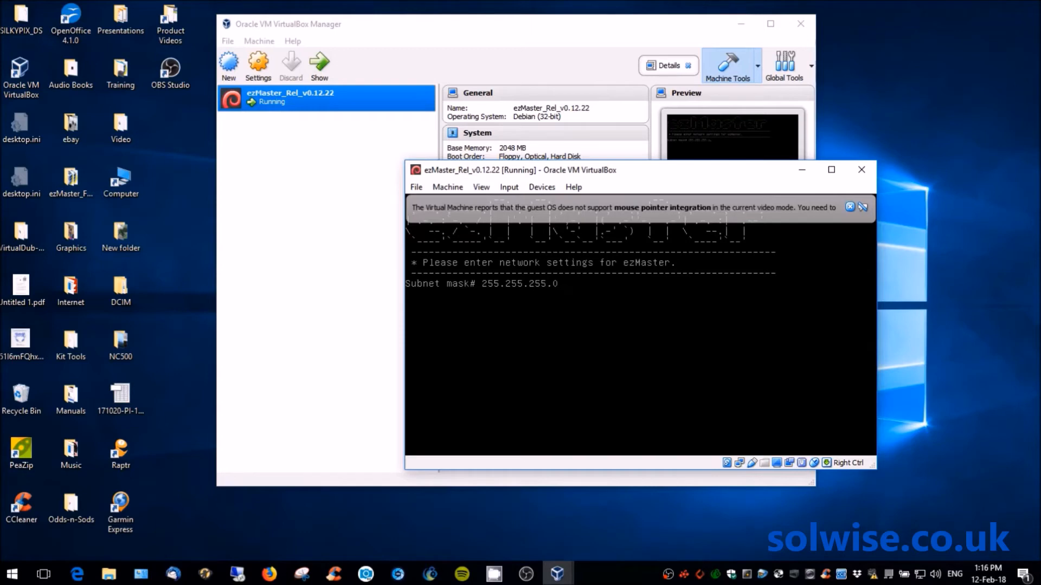
key("Return")
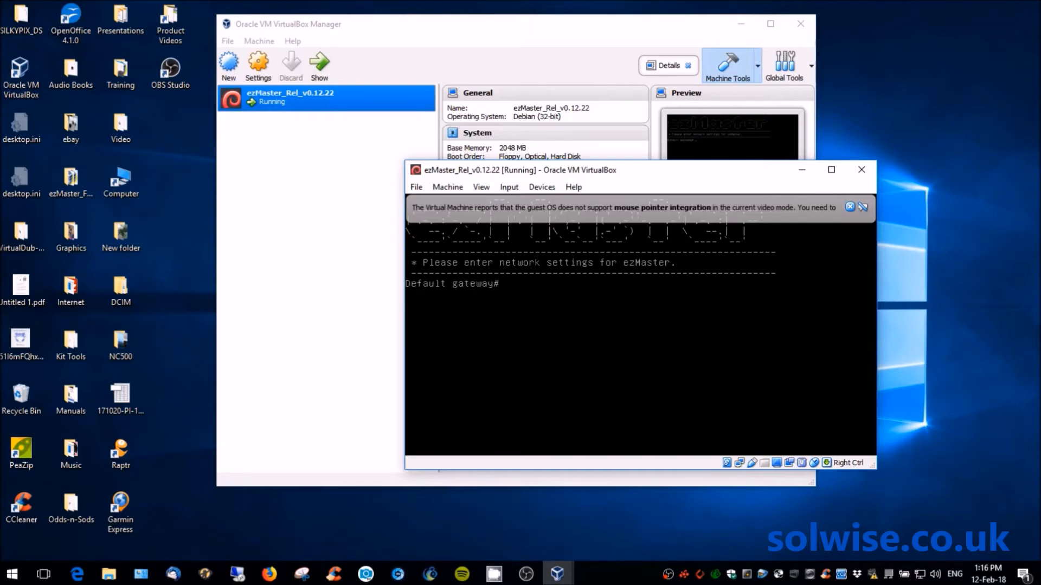
type("192.168.0")
type(".1")
key("Return")
type("8.8.8.8")
key("Return")
key("Return")
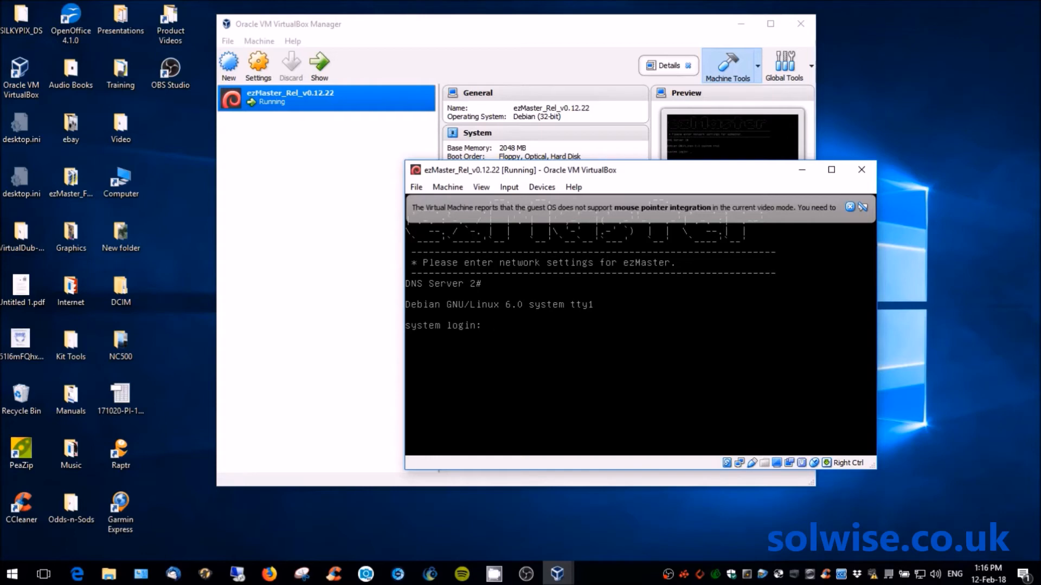
type("admin")
key("Return")
key("Return")
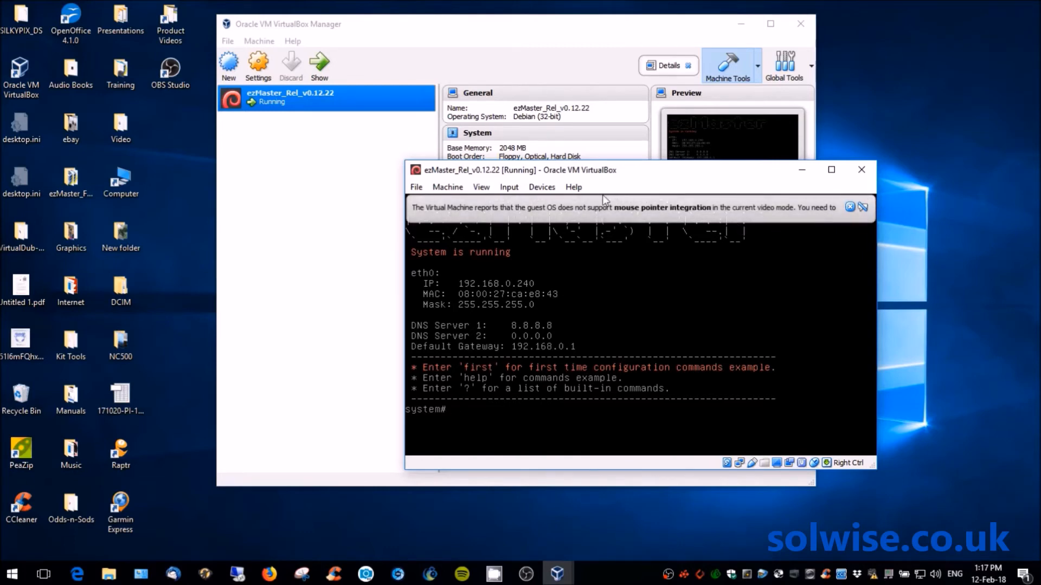
- Confirm the ezMaster console responds with a fresh prompt, then release the mouse to the host
left_click(549, 214)
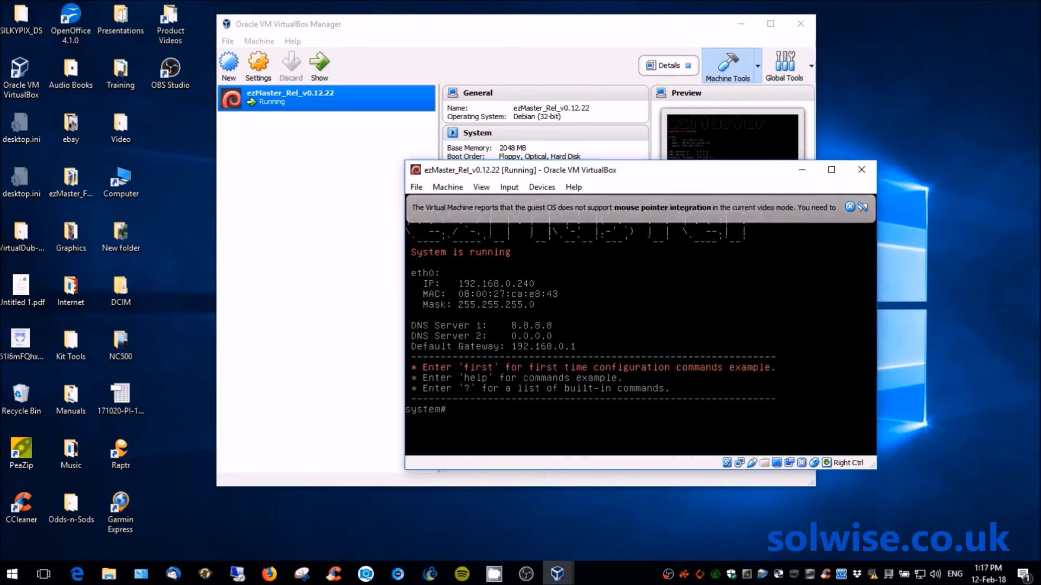
key("Return")
key("Control_R")
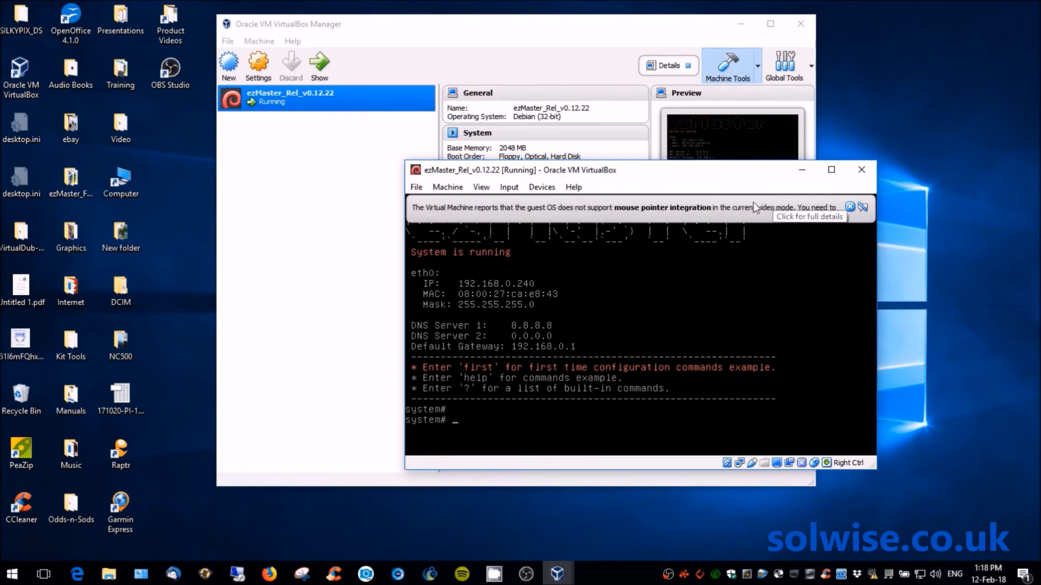
left_click(753, 239)
key("Control_R")
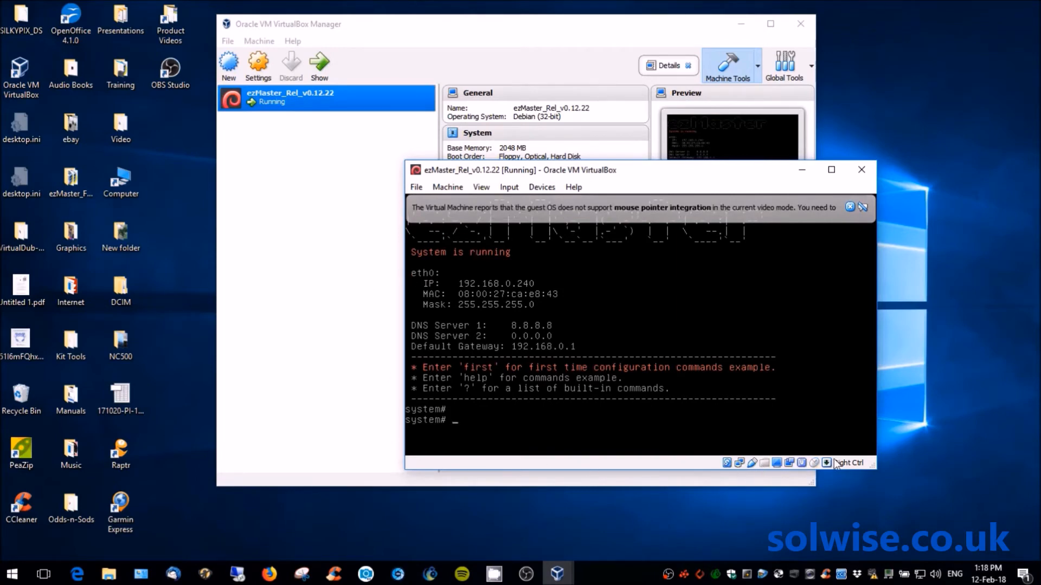
- Bring the Firefox window with the EnGenius EZ Master page to the front
mouse_move(845, 462)
mouse_move(270, 576)
left_click(269, 576)
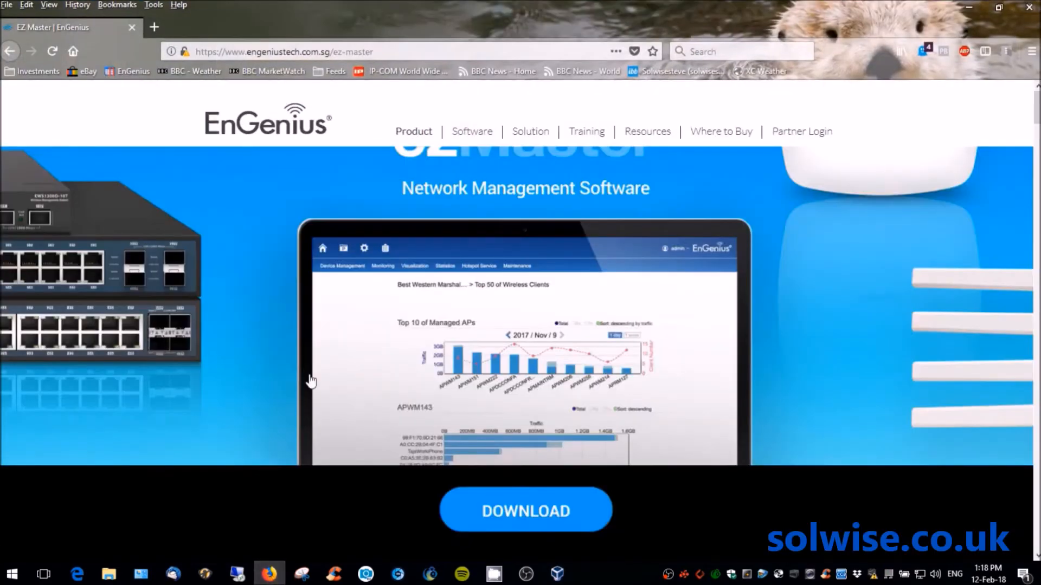
- Go to 192.168.0.240 in Firefox's address bar, correcting the mistyped digits
left_click(383, 52)
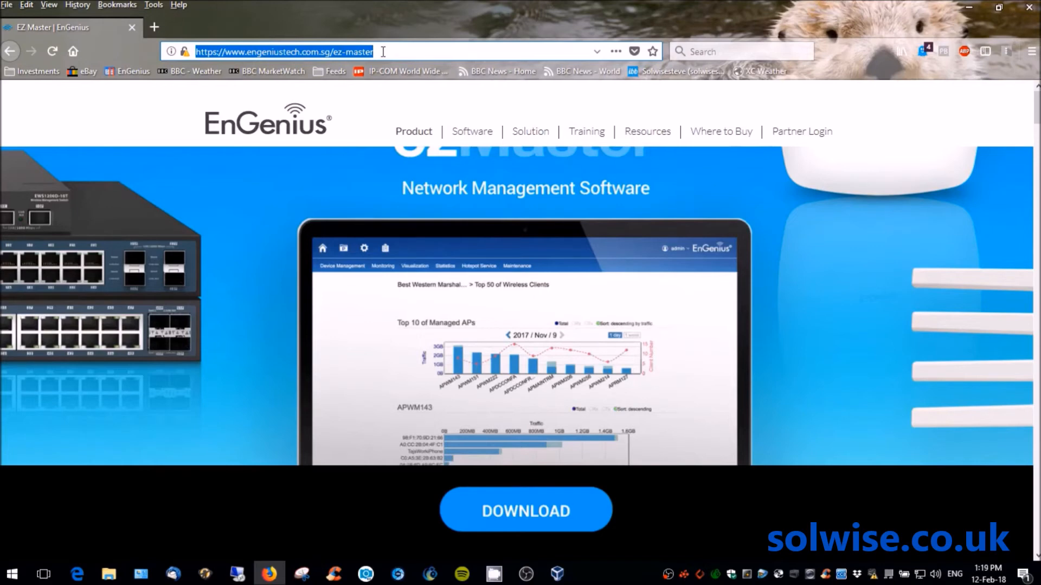
type("19")
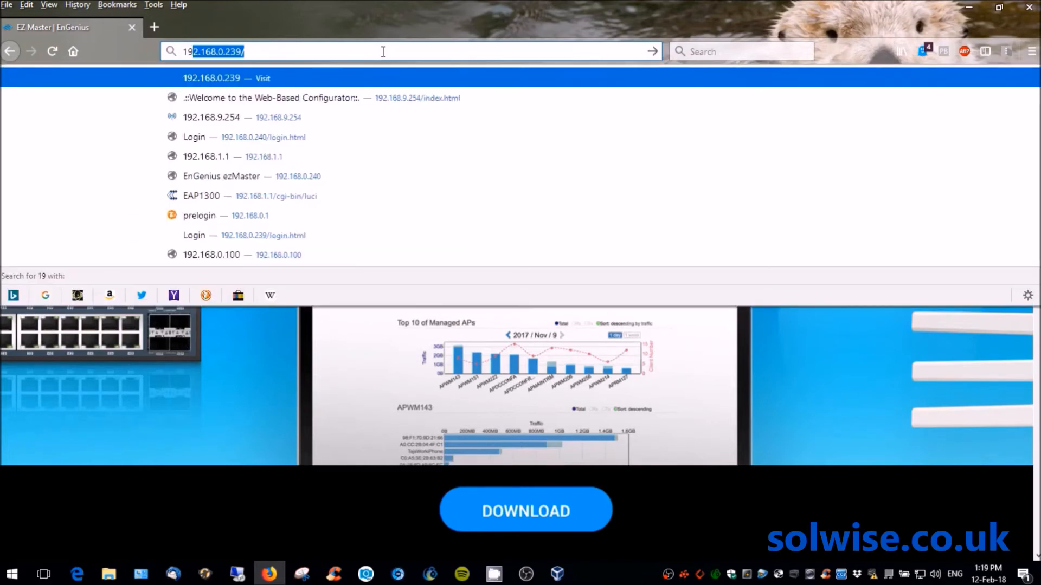
type("2.168")
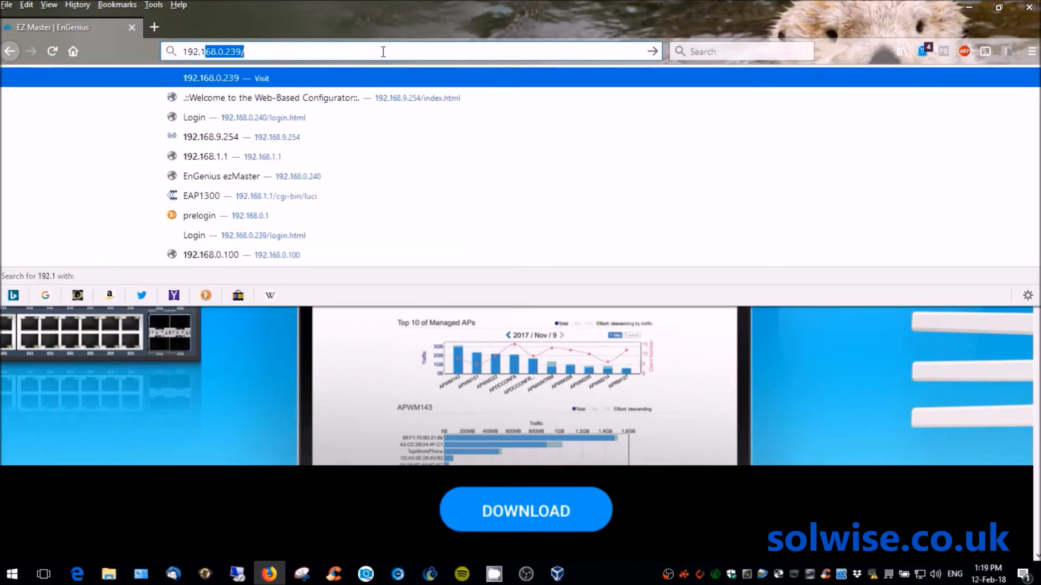
type(".0.2450")
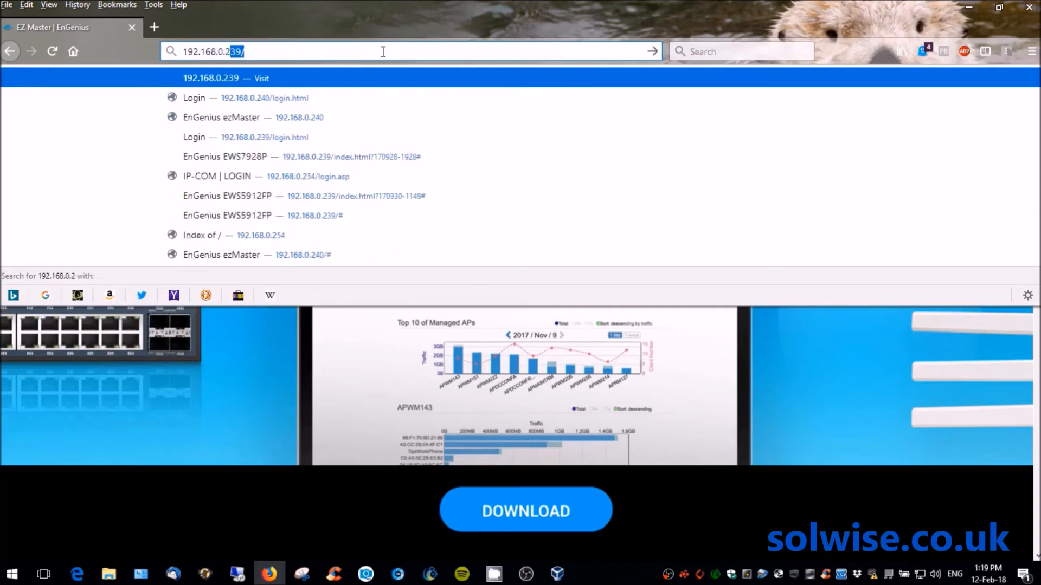
key("BackSpace")
key("BackSpace")
key("BackSpace")
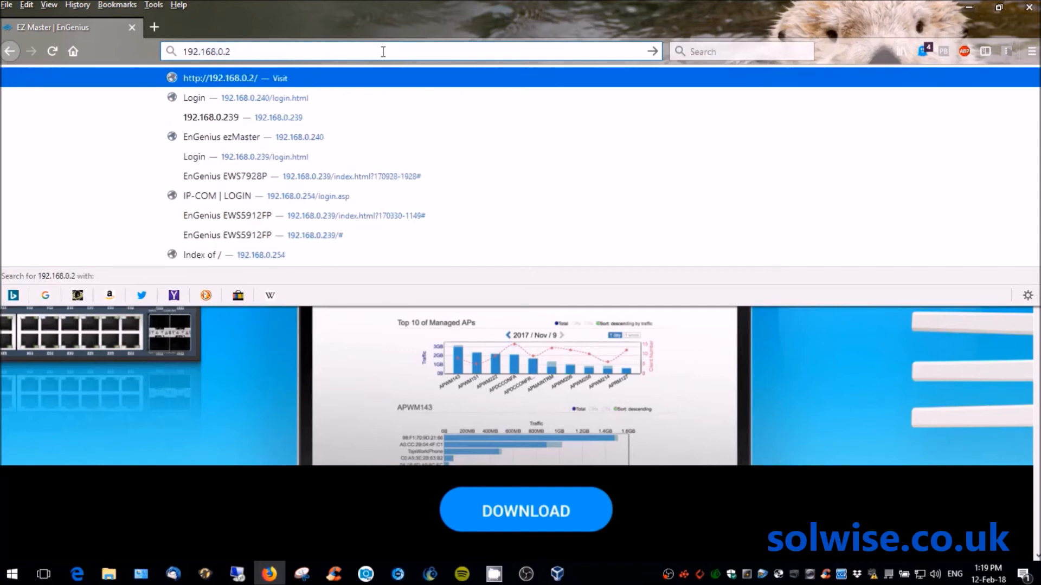
type("40")
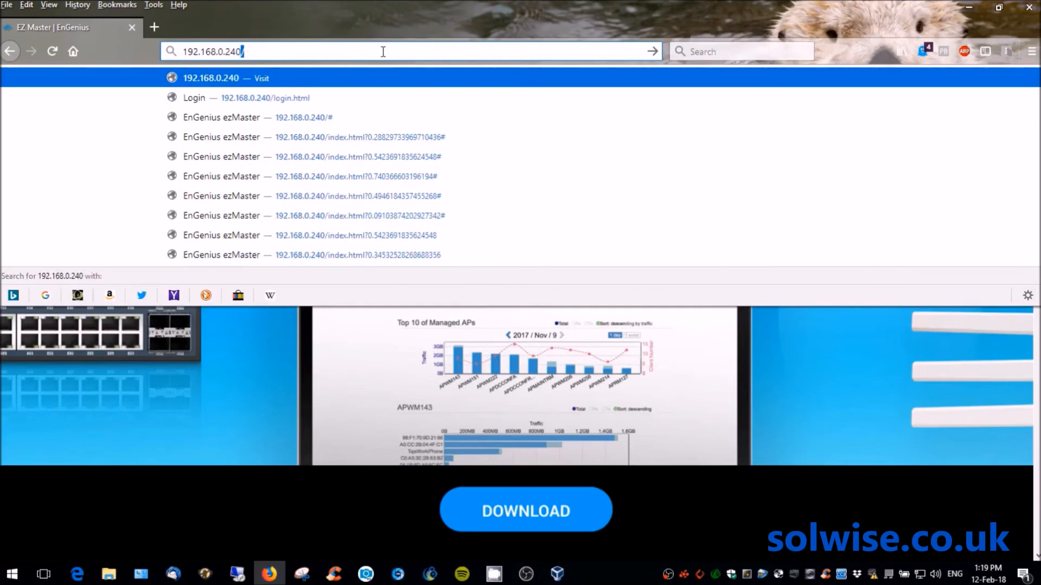
key("Return")
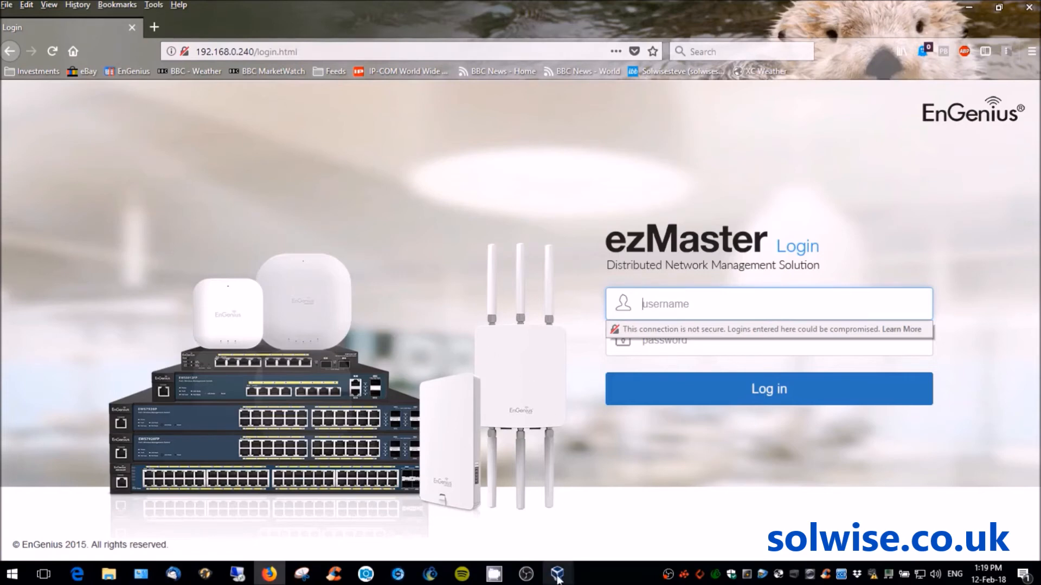
- Sign in to the ezMaster web interface with username admin and the account password
mouse_move(558, 579)
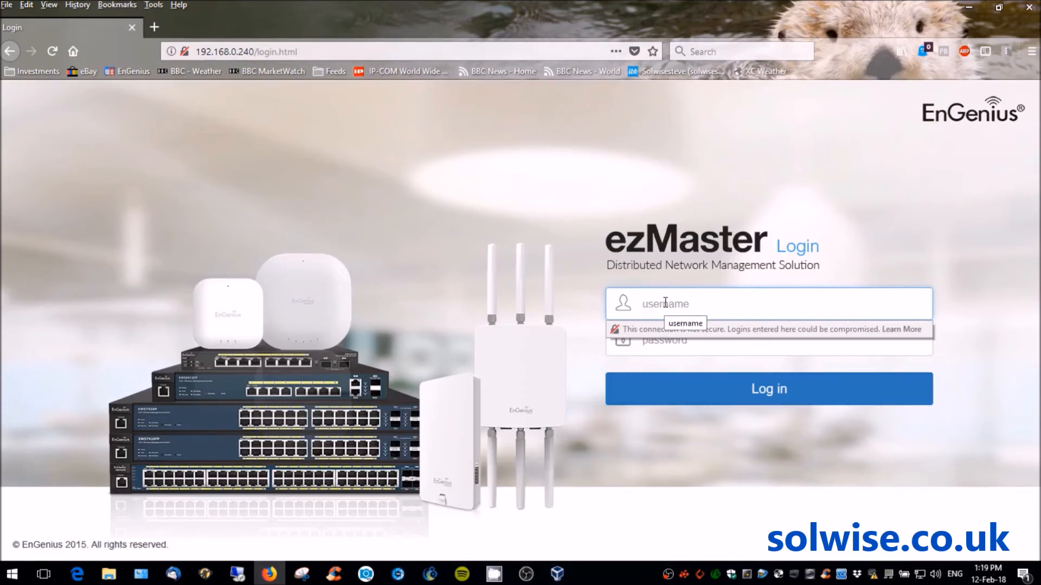
type("admin")
key("Tab")
type("admi")
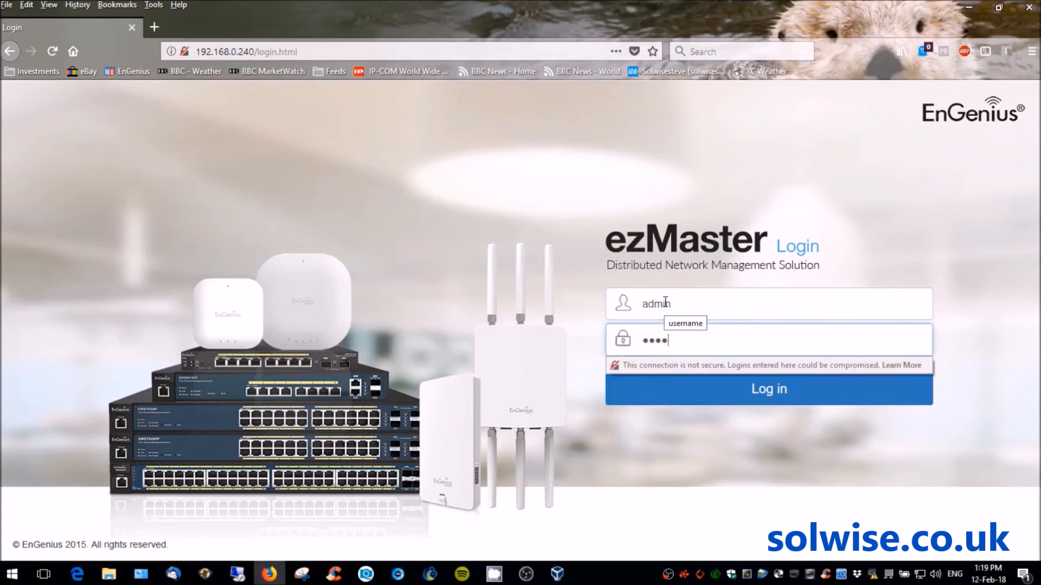
type("word")
key("Return")
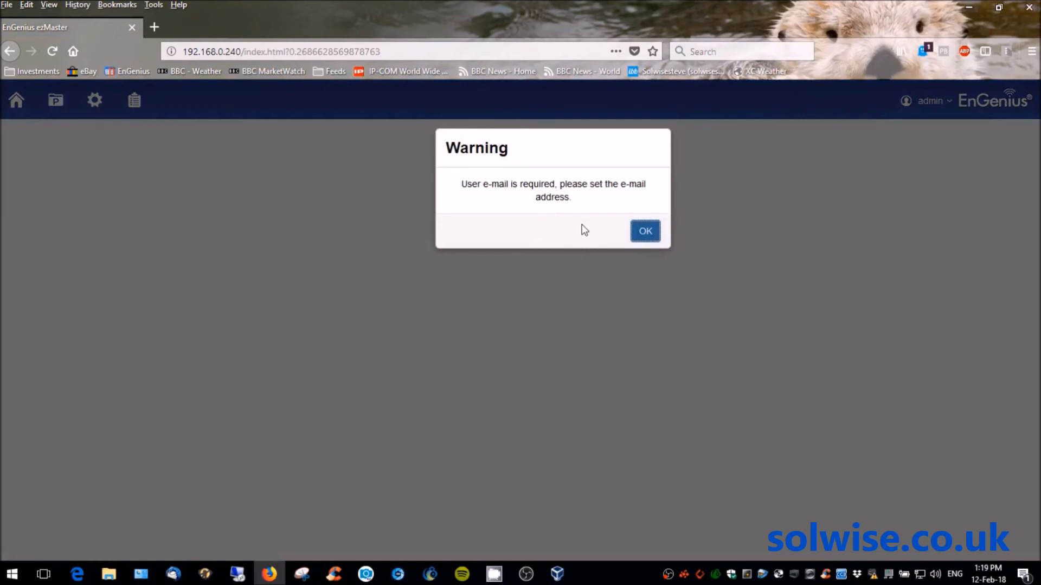
- Dismiss the e-mail warning, enter Full Name Solwise Ltd, and choose country United Kingdom Band B
left_click(646, 231)
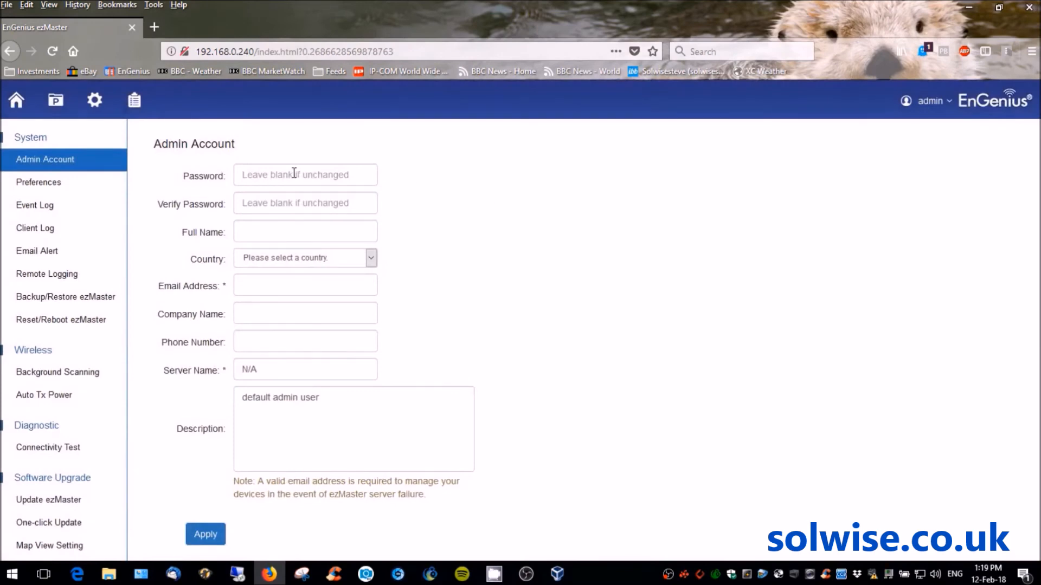
left_click(293, 229)
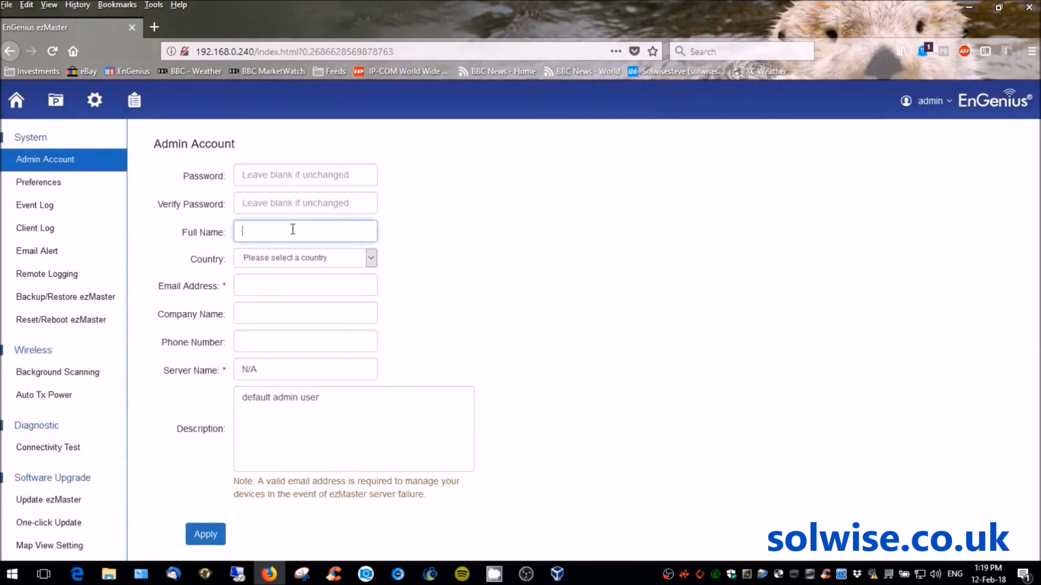
type("Solwise Ltd")
left_click(372, 258)
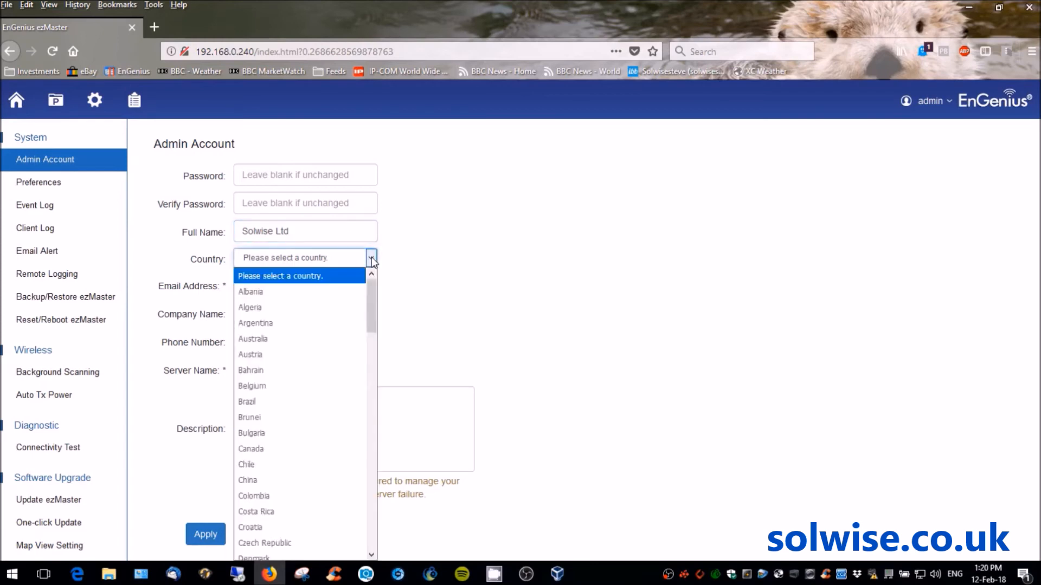
left_click_drag(372, 282, 372, 500)
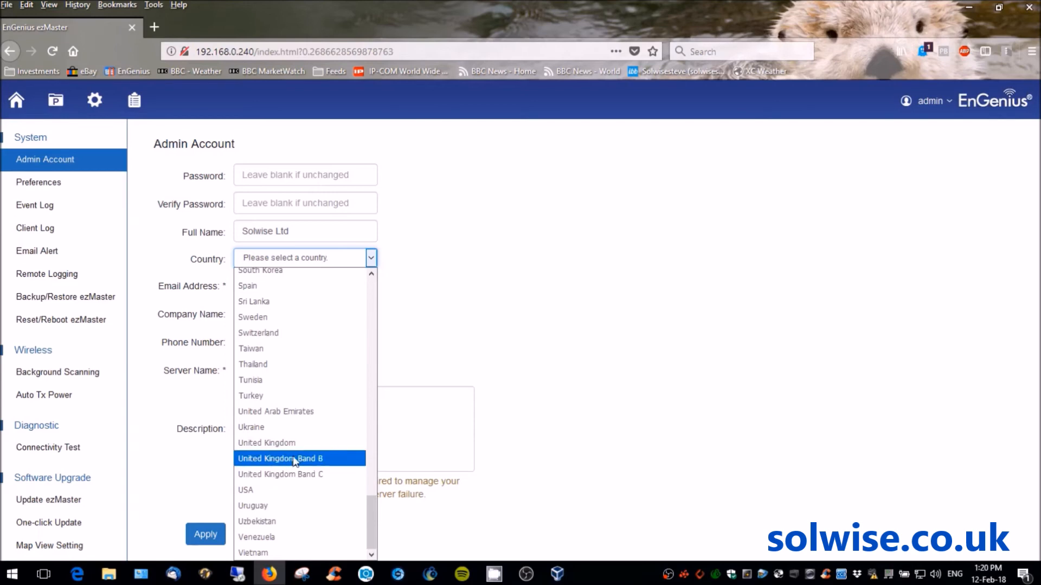
left_click(295, 461)
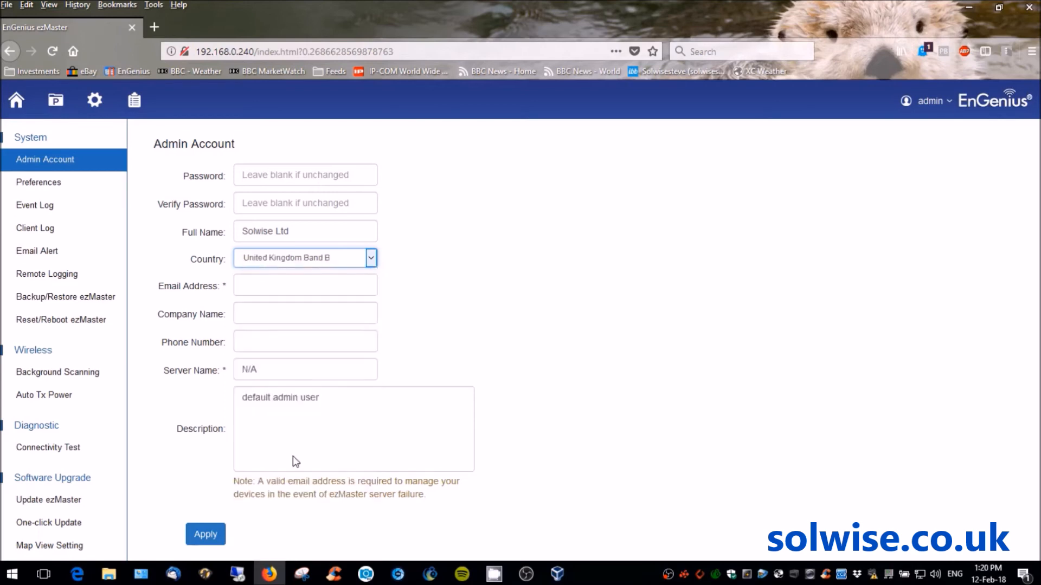
- Fill in the contact's e-mail address and set Company Name to Solwise Ltd
left_click(268, 286)
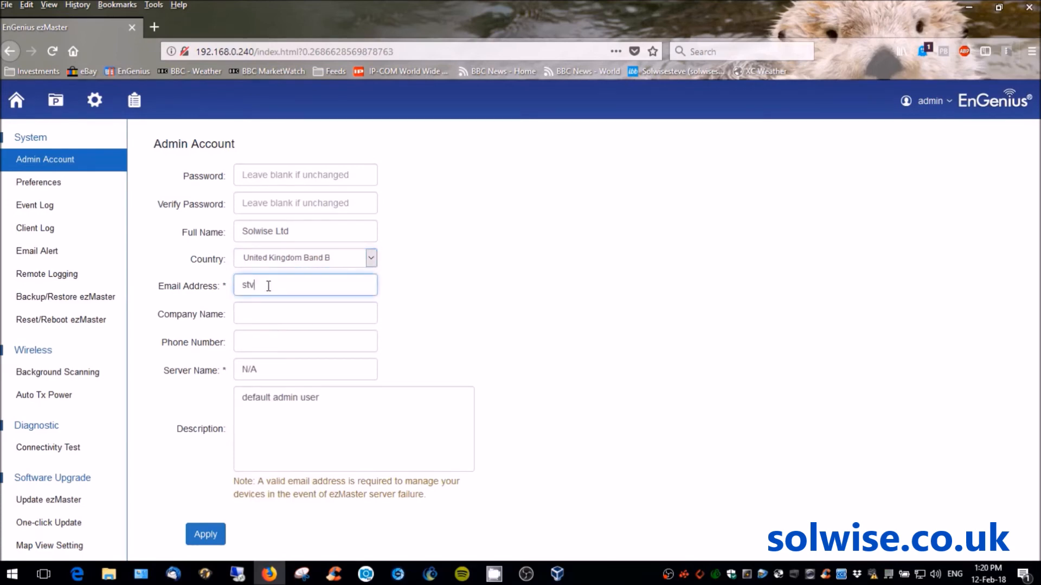
left_click(274, 313)
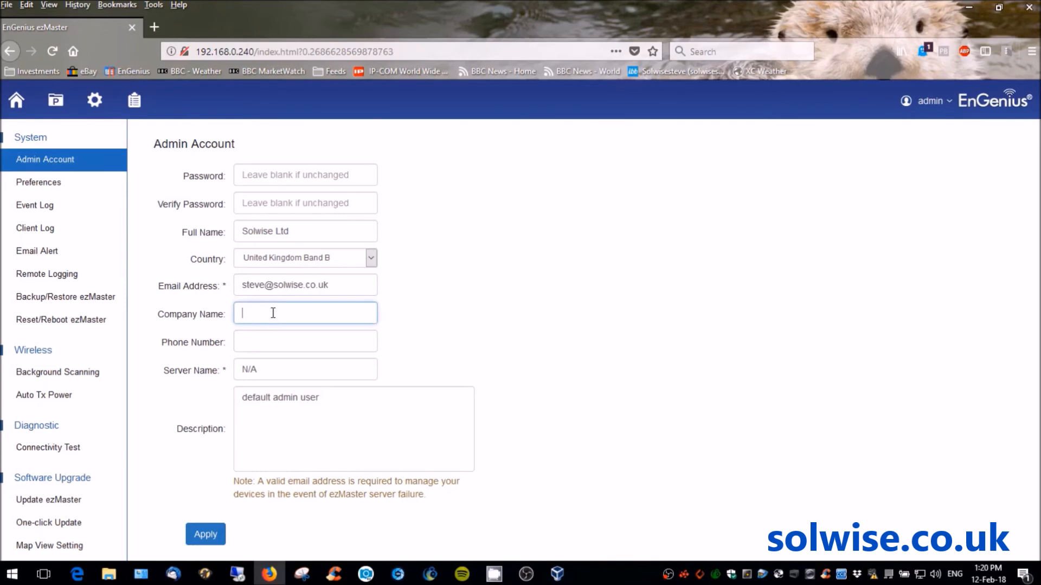
type("Solwise Ltd")
- Replace Server Name N/A with Solwise and apply the admin account changes
left_click(273, 372)
key("BackSpace")
key("BackSpace")
key("BackSpace")
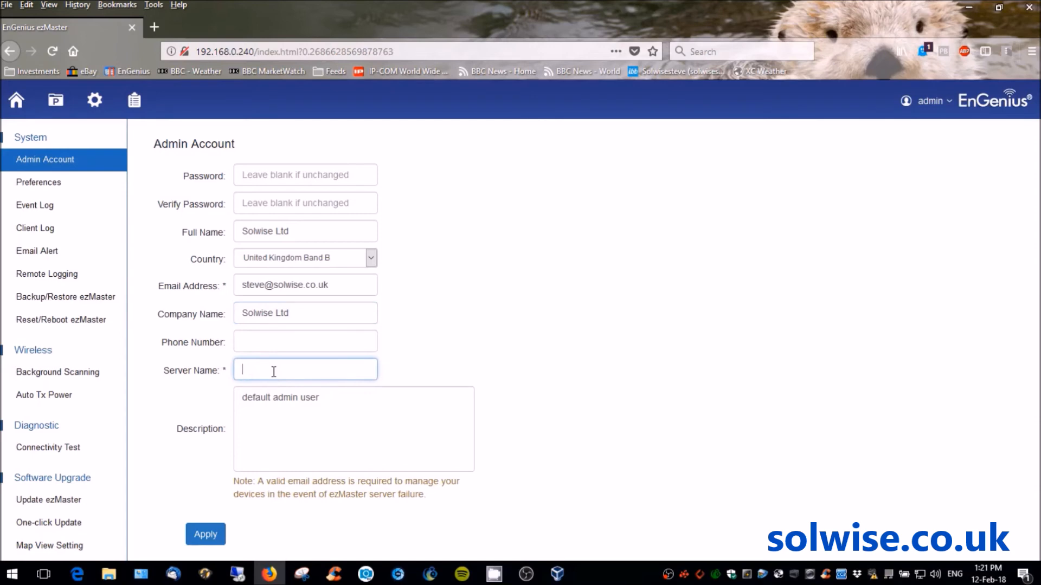
type("Solwise")
left_click(204, 536)
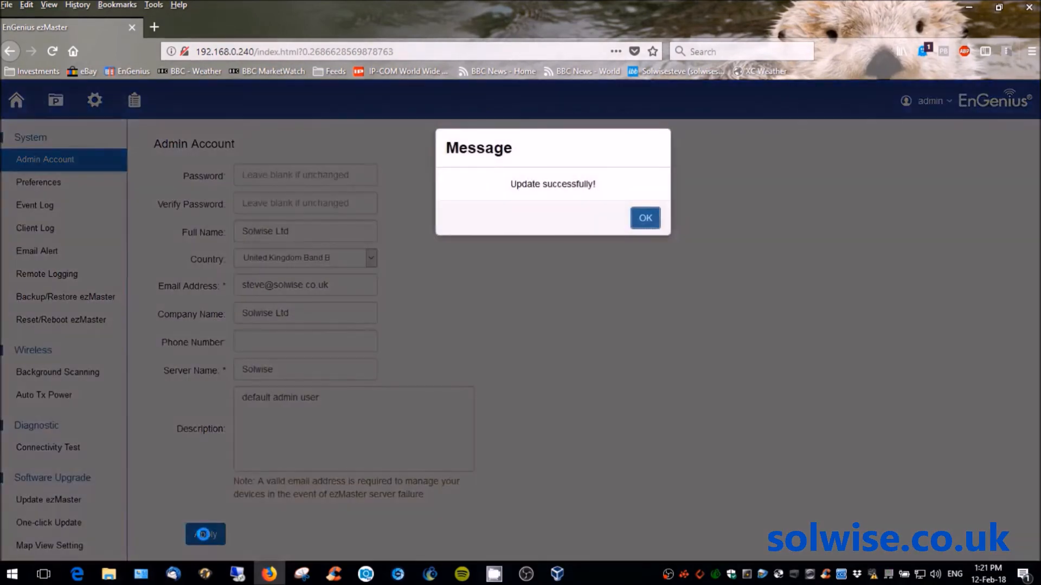
left_click(648, 224)
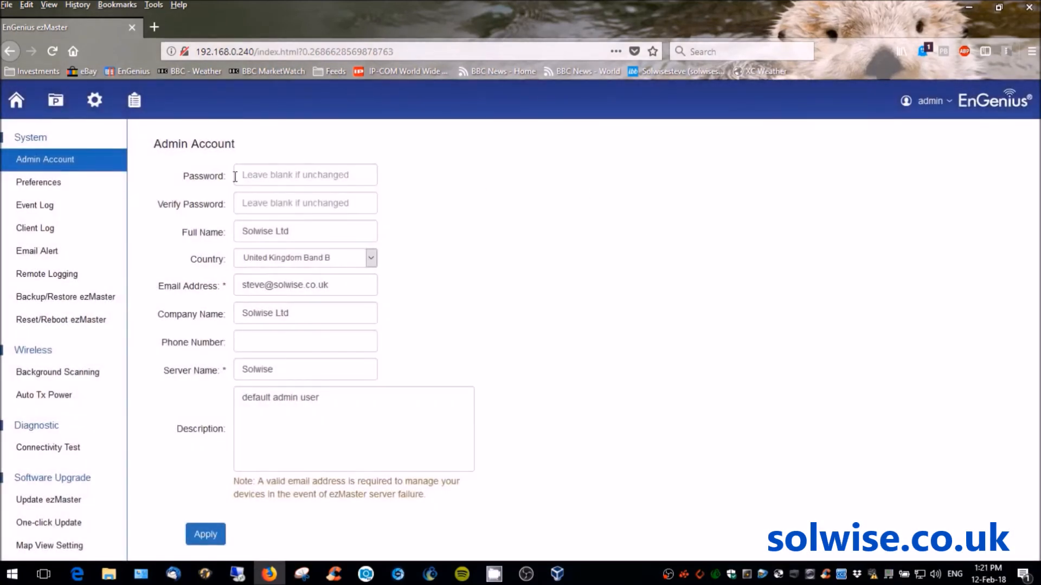
- Open the ezMaster home dashboard showing devices, projects and resource usage
left_click(16, 100)
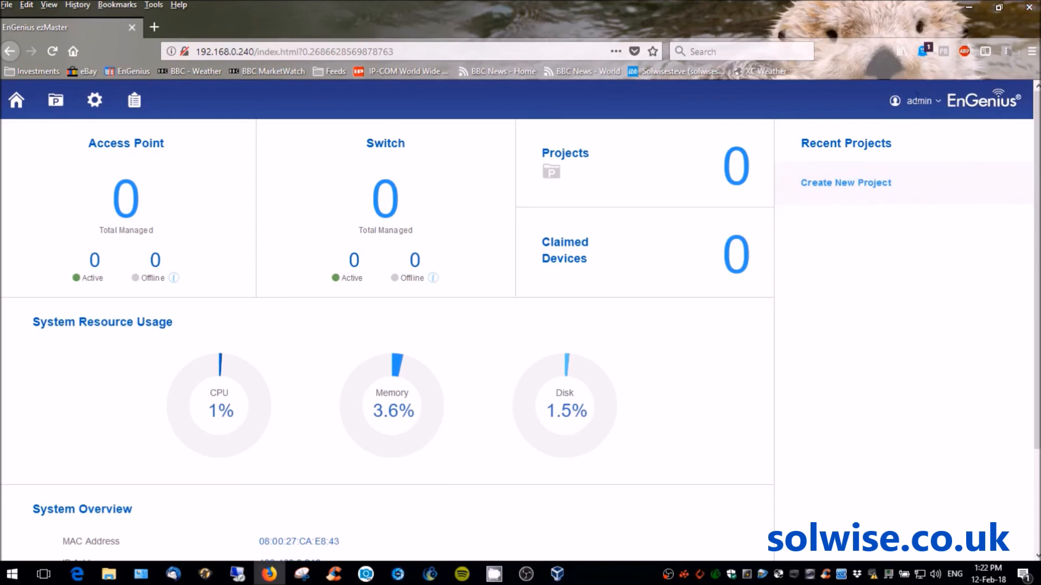
- Log out of the ezMaster admin session and minimise Firefox
left_click(924, 101)
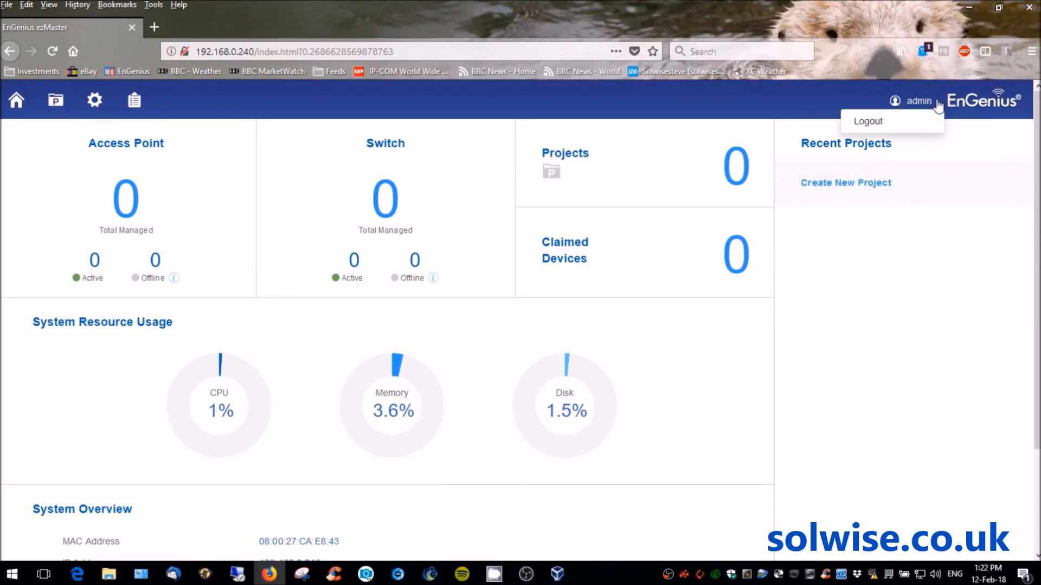
left_click(866, 122)
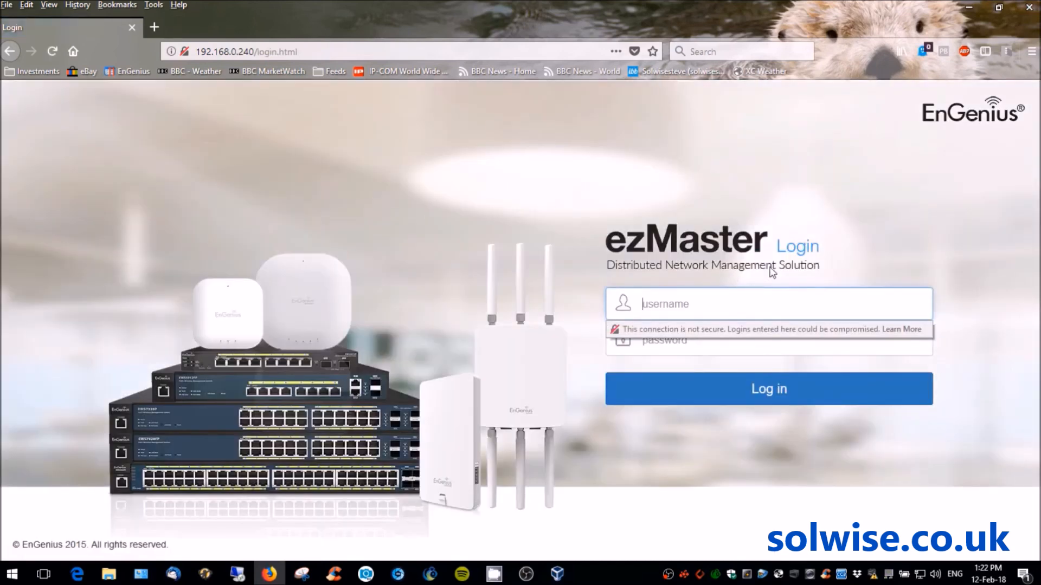
left_click(969, 7)
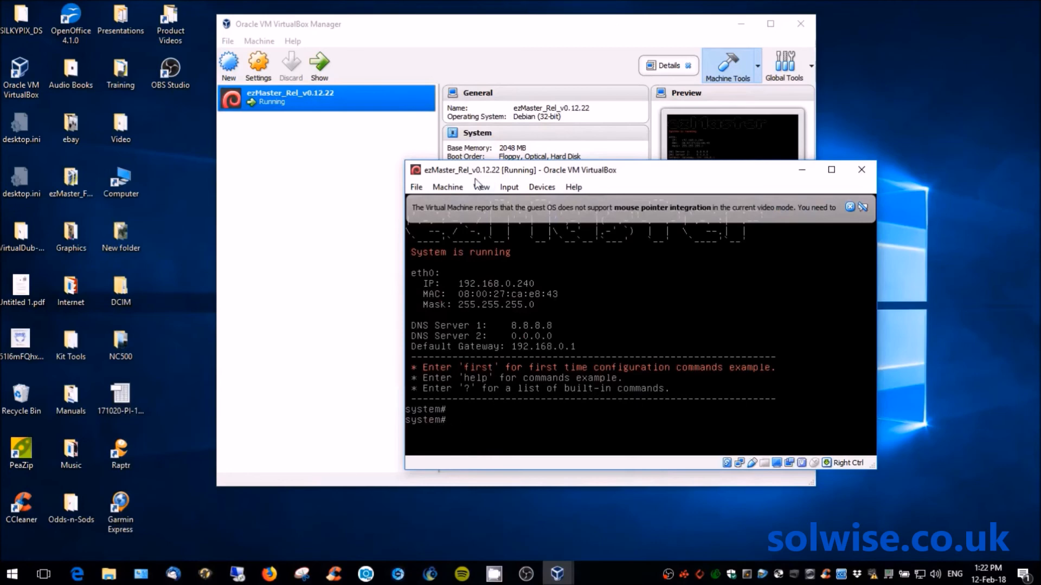
- Power off the ezMaster VM with a shutdown signal and close VirtualBox Manager
left_click(861, 172)
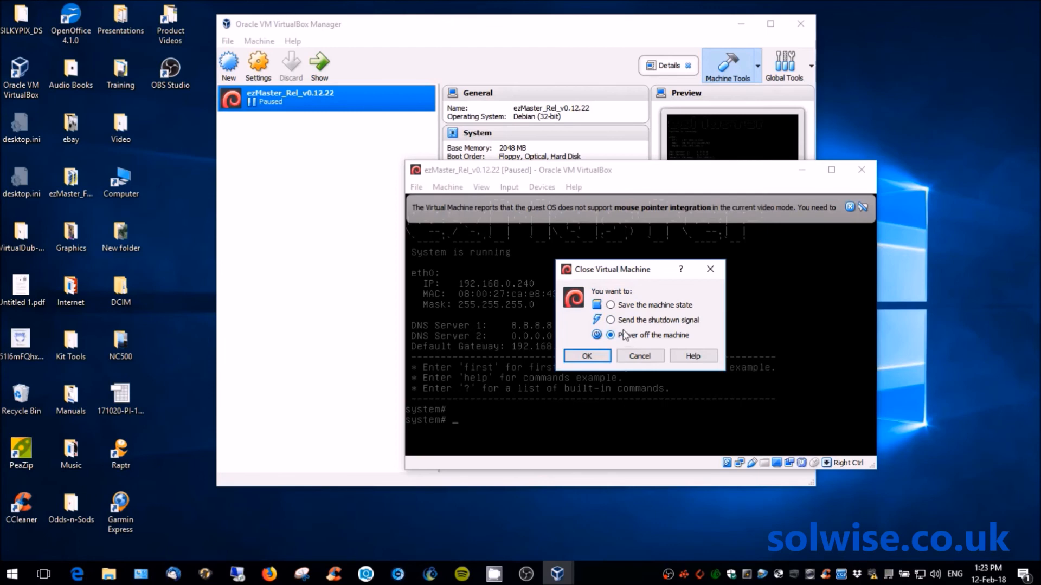
left_click(611, 320)
left_click(593, 356)
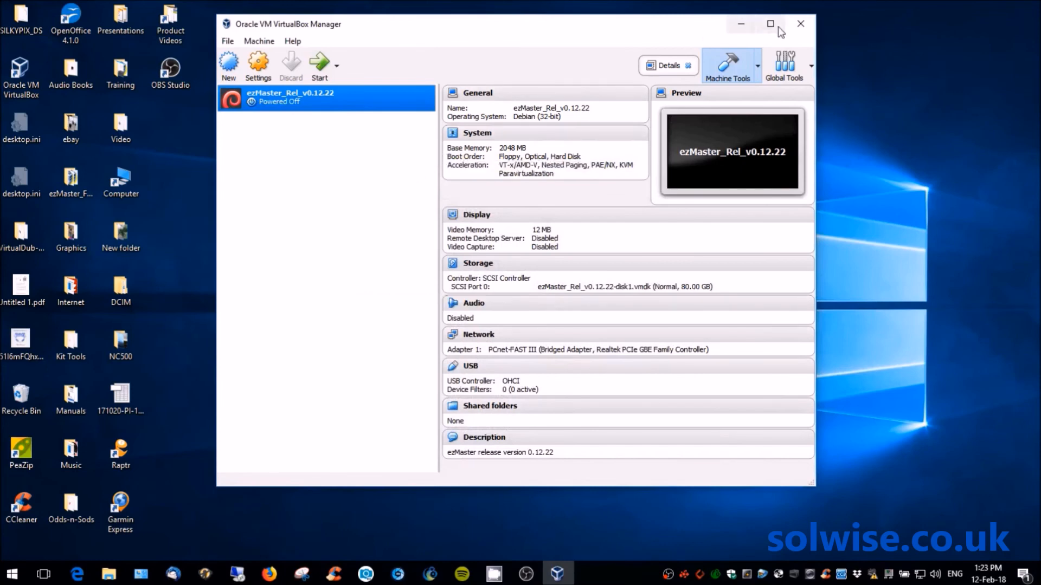
left_click(801, 26)
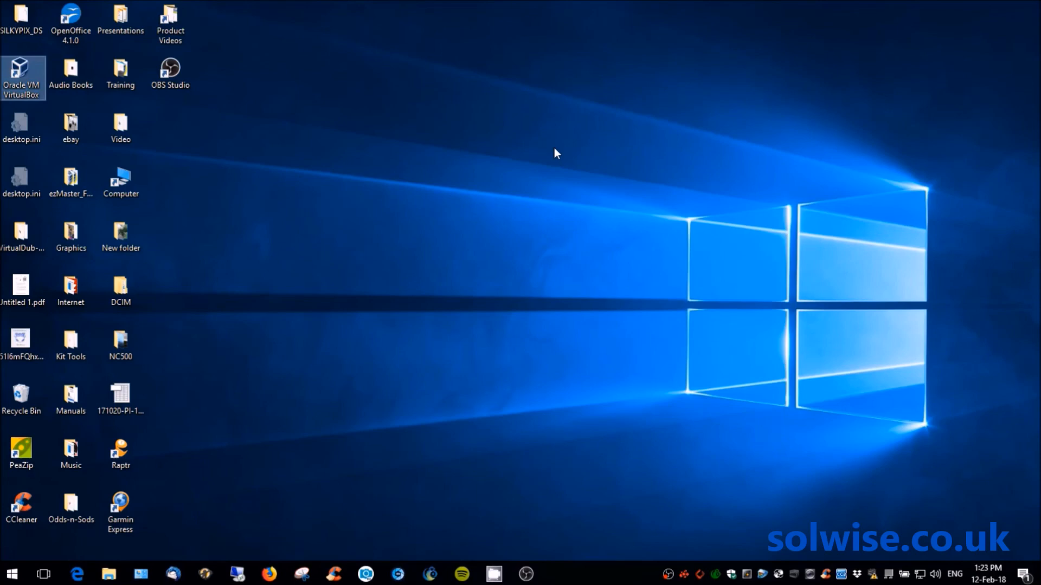
- Relaunch VirtualBox, start the ezMaster VM, and return to the ezMaster login page in Firefox
double_click(20, 76)
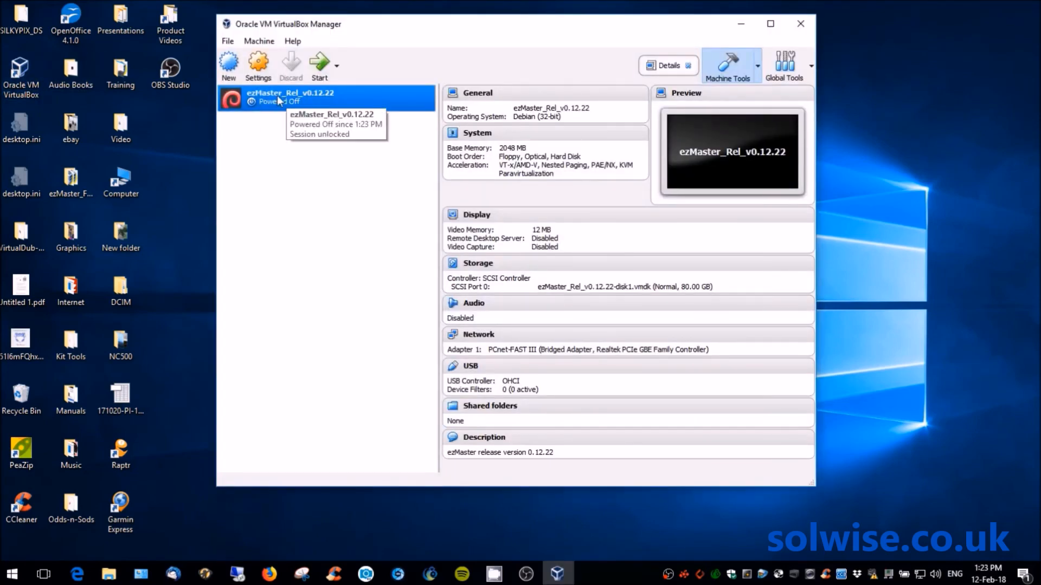
left_click(320, 65)
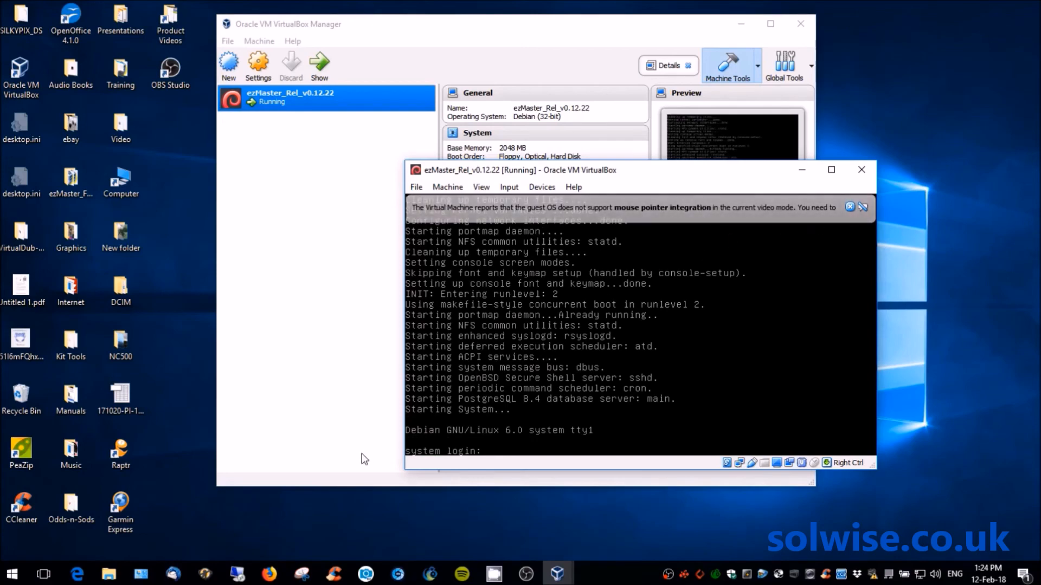
left_click(267, 576)
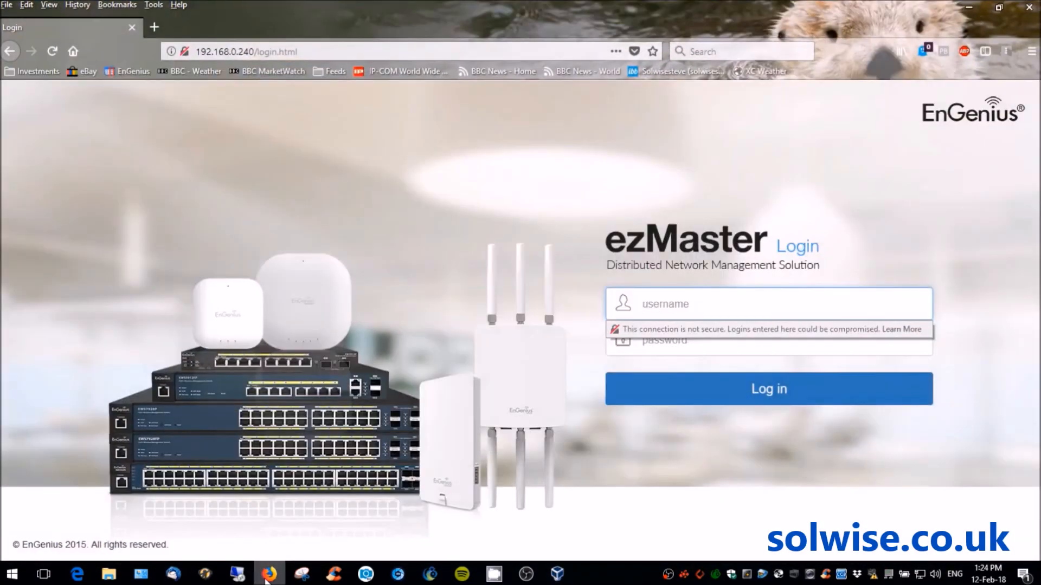
- Load the BBC Weather page for Hull, then enter 192.168.0.240 in the address bar
left_click(196, 73)
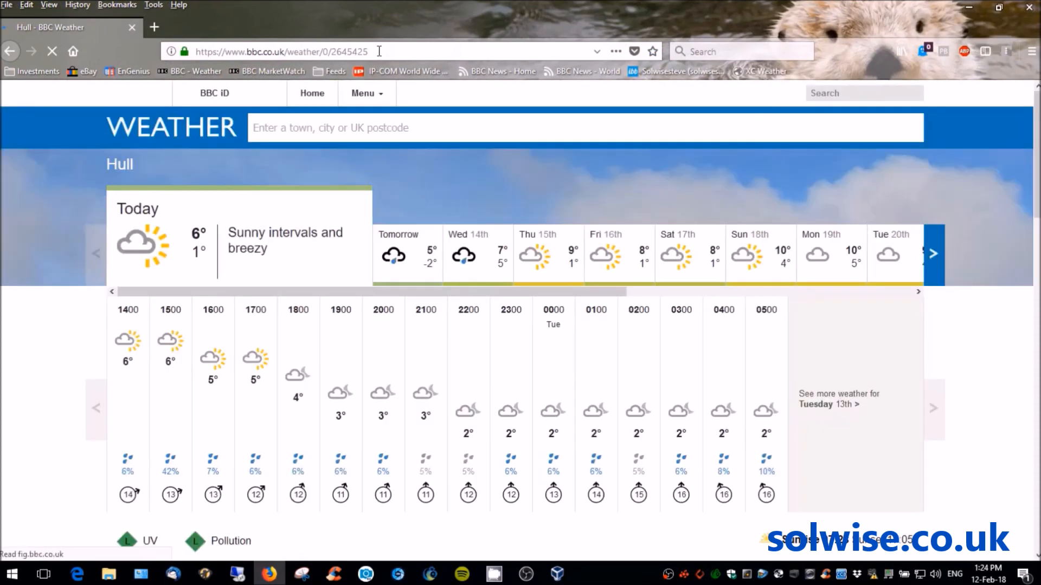
left_click(377, 52)
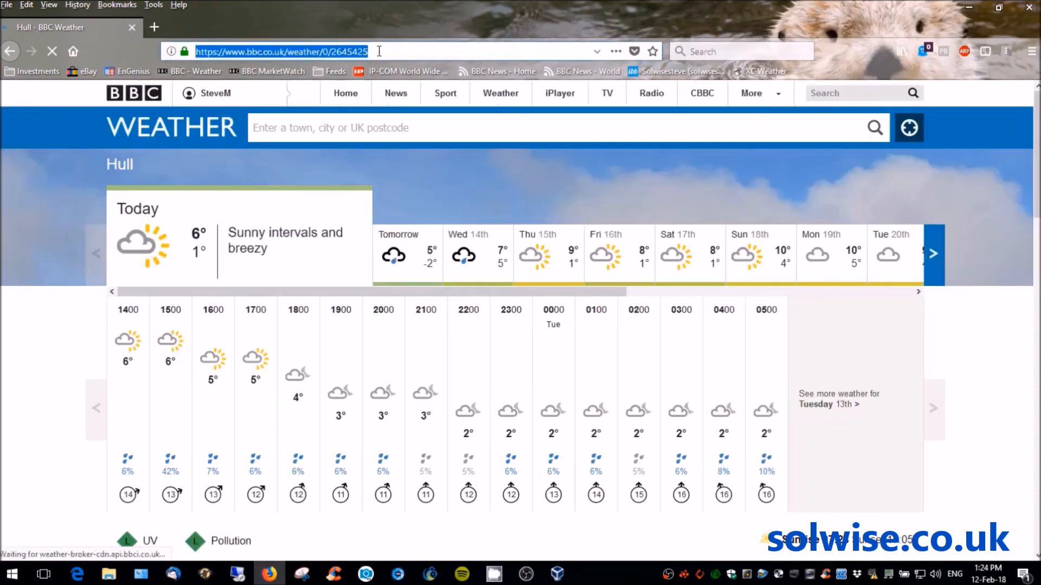
type("192.1")
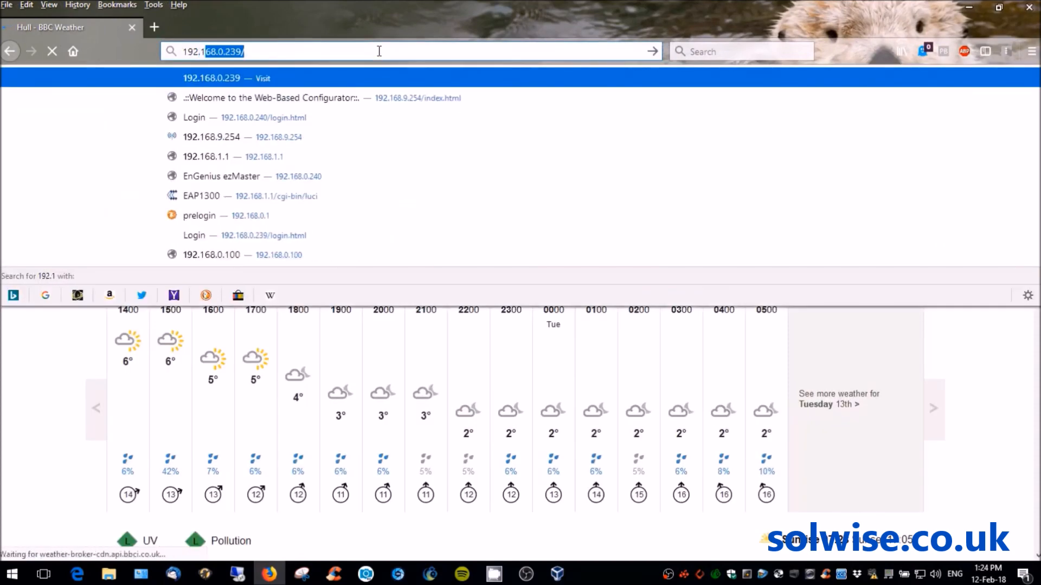
type("68.")
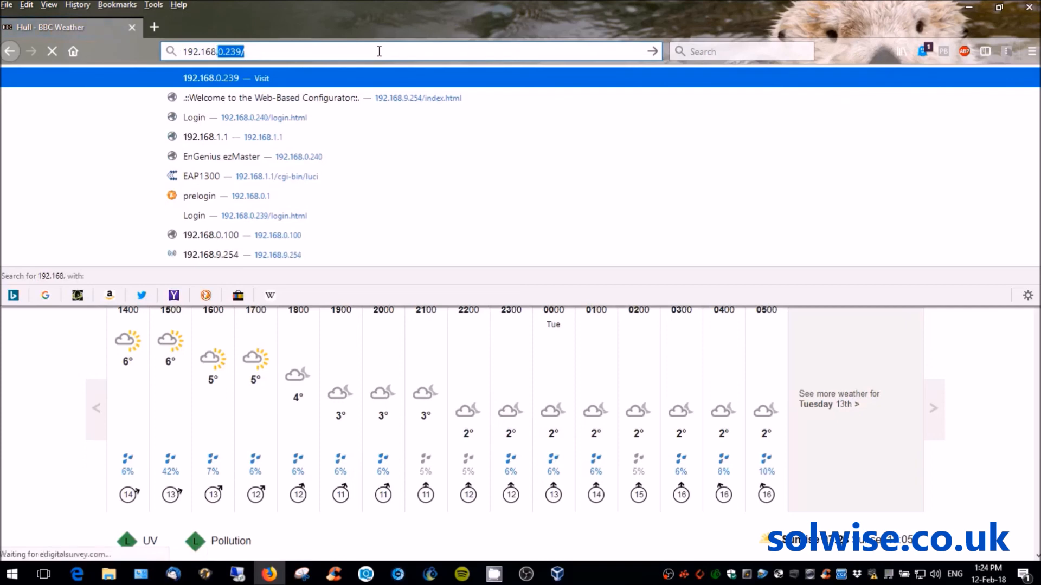
type("0.240")
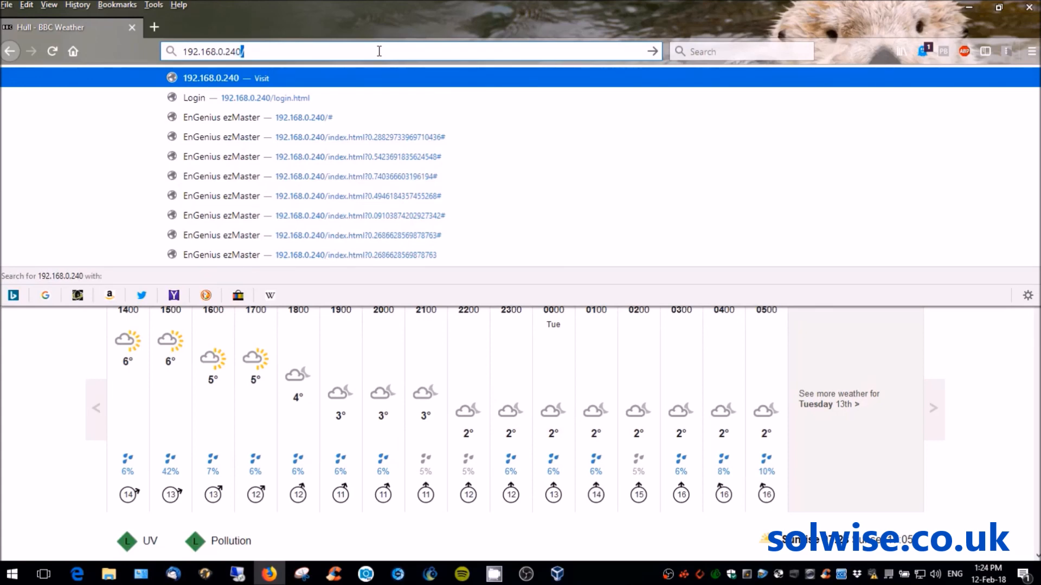
- Go to 192.168.0.240 and log into ezMaster with the admin username and its password
key("Return")
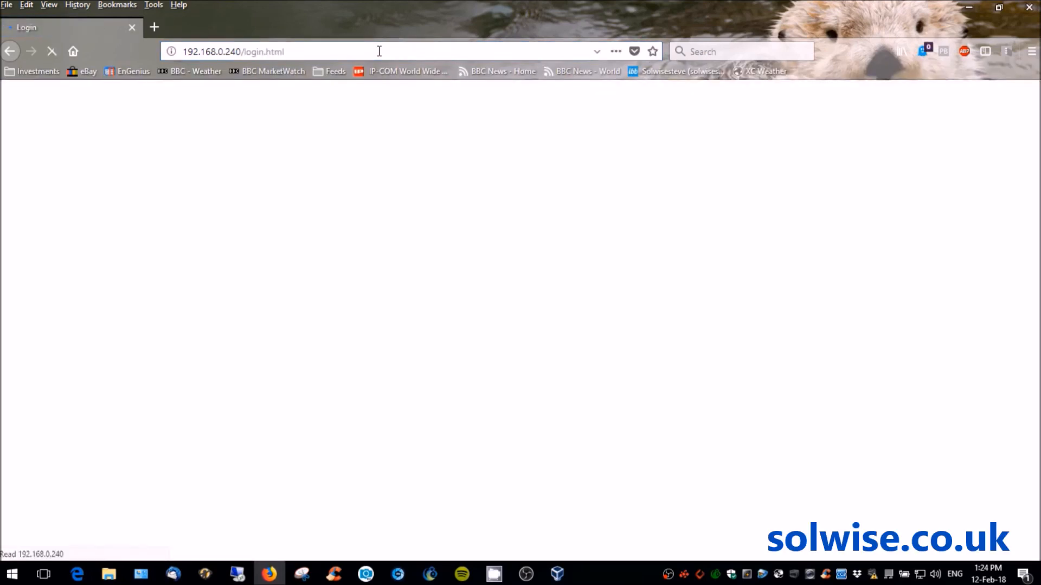
type("admin")
key("Tab")
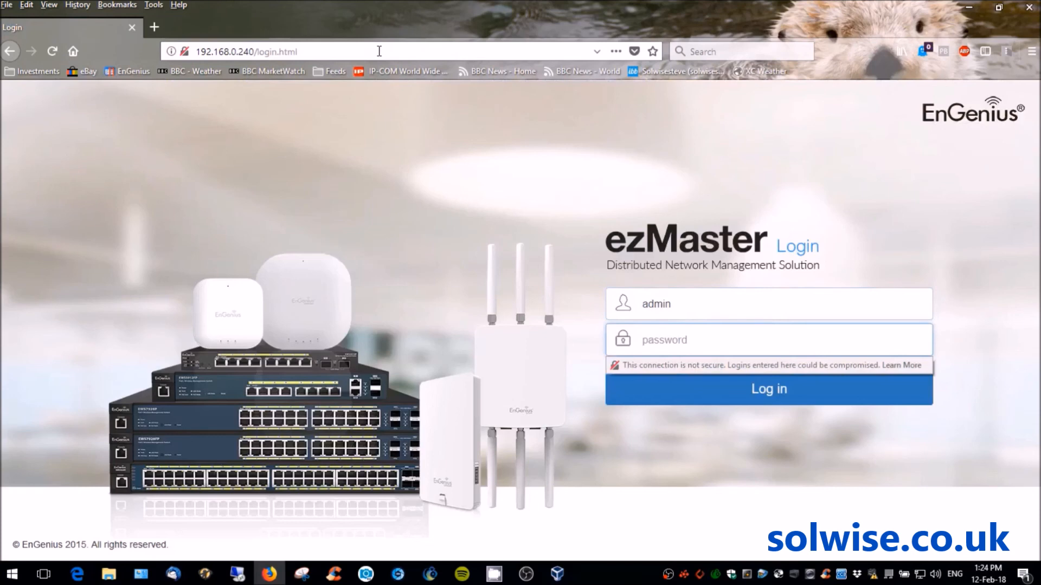
type("password")
key("Return")
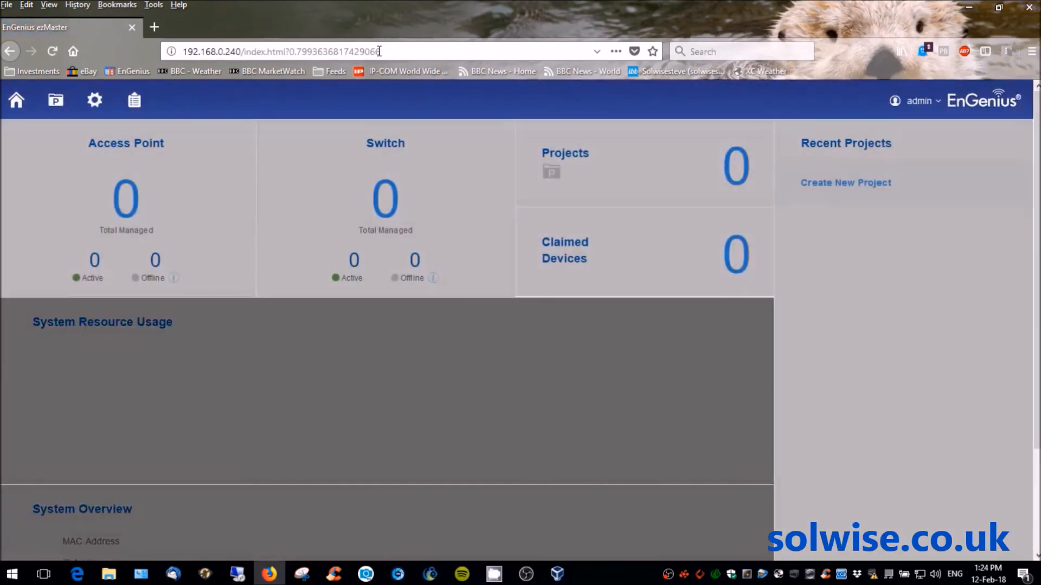